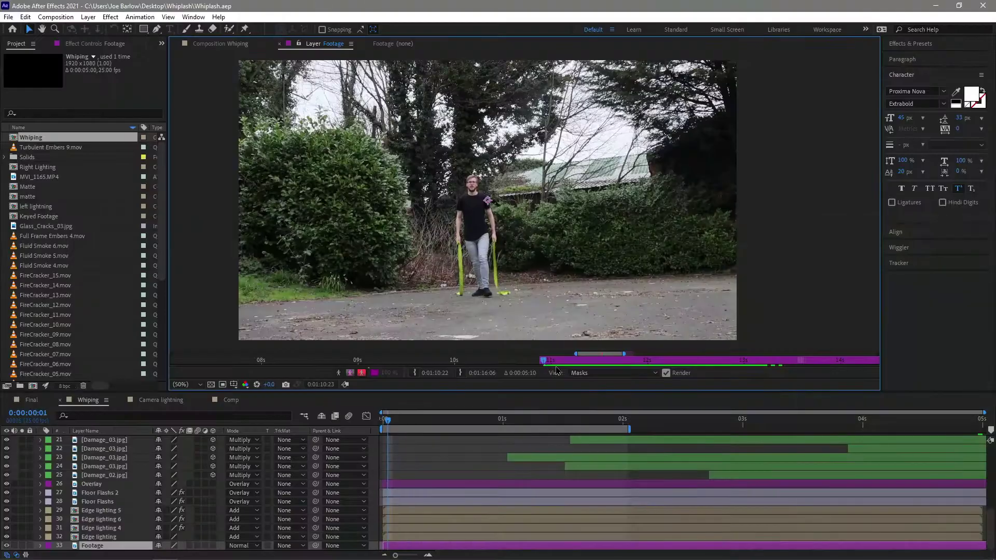
{"action": "key", "text": "semicolon"}
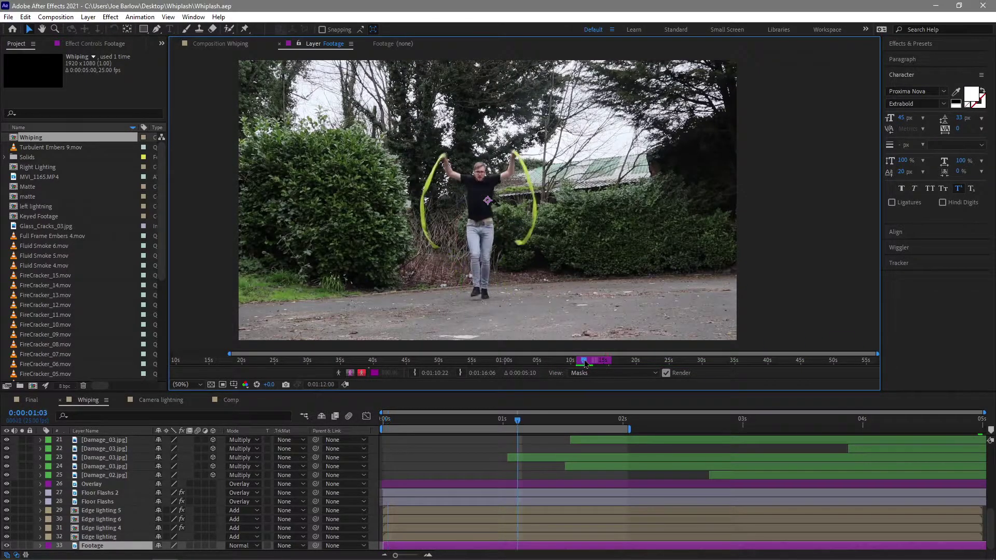
{"action": "key", "text": "equal"}
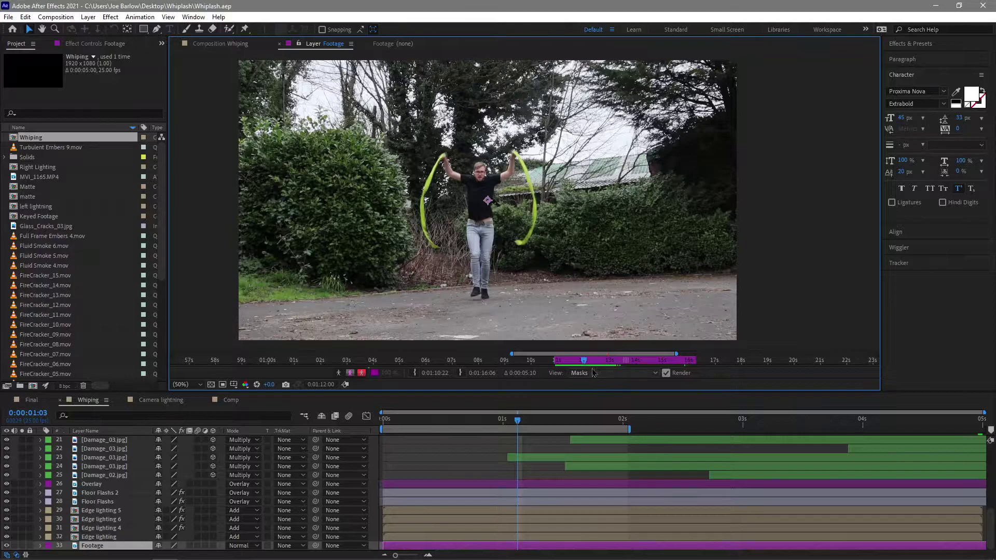
{"action": "left_click_drag", "start_coordinate": [584, 361], "coordinate": [620, 369]}
{"action": "key", "text": "space"}
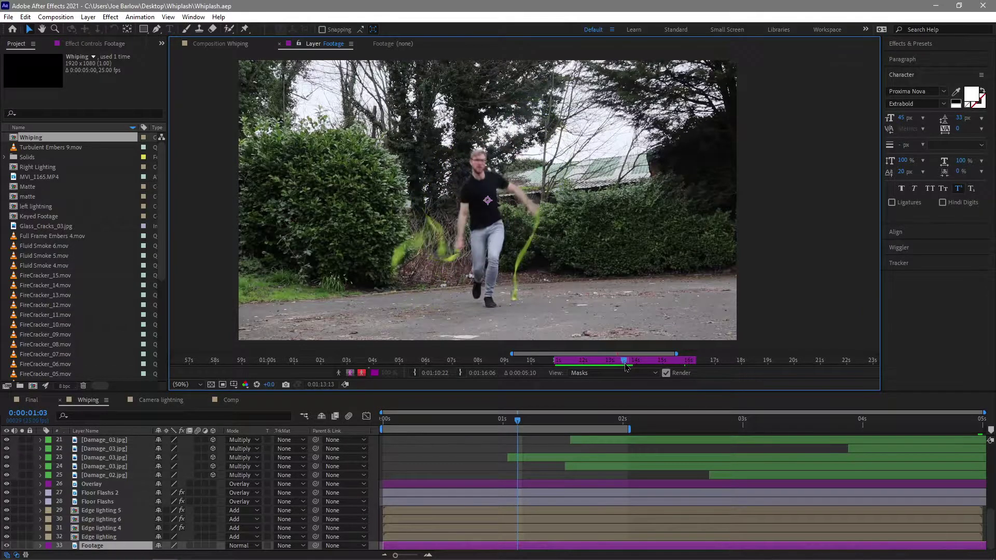
{"action": "key", "text": "space"}
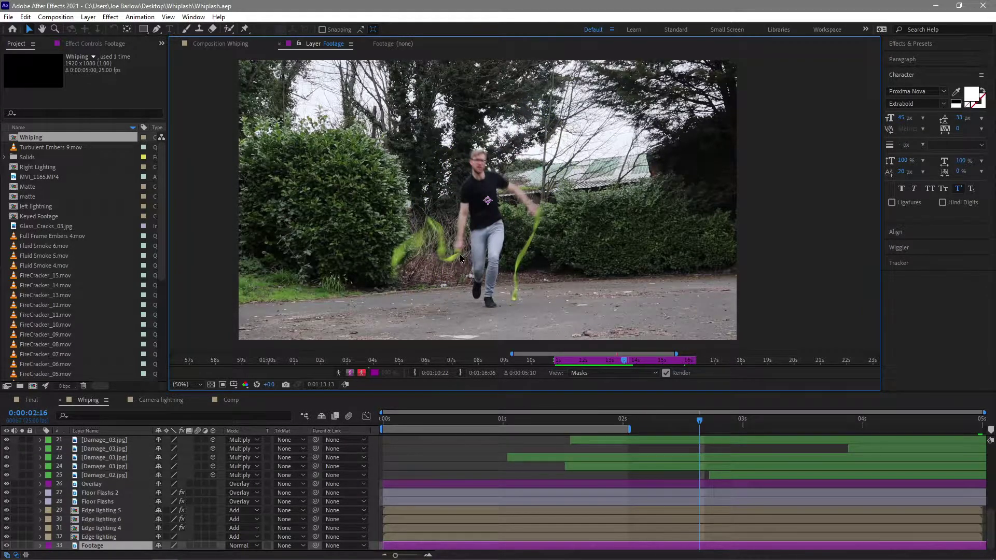
{"action": "mouse_move", "coordinate": [626, 366]}
{"action": "left_mouse_down"}
{"action": "mouse_move", "coordinate": [634, 366]}
{"action": "mouse_move", "coordinate": [625, 363]}
{"action": "left_mouse_up"}
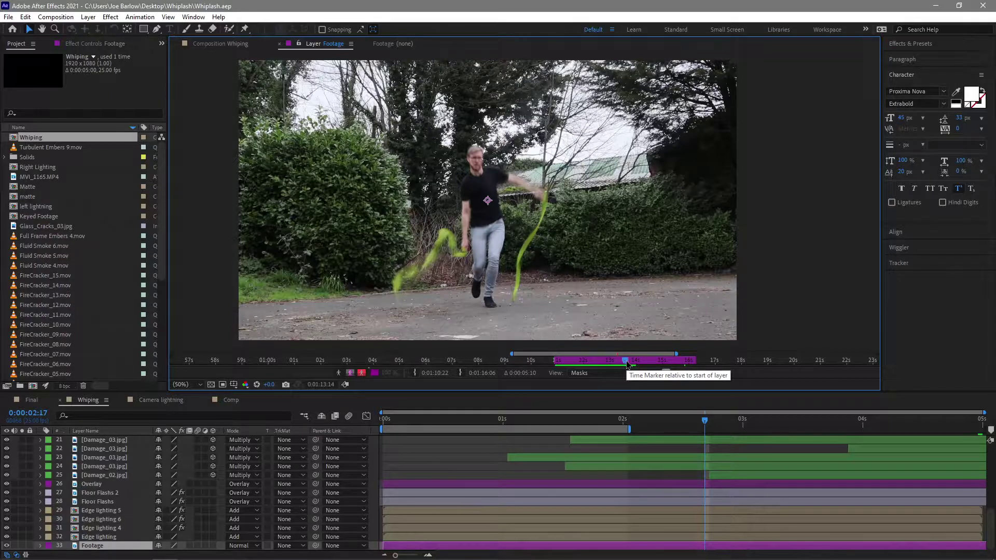
{"action": "left_click_drag", "start_coordinate": [627, 364], "coordinate": [631, 363]}
{"action": "key", "text": "space"}
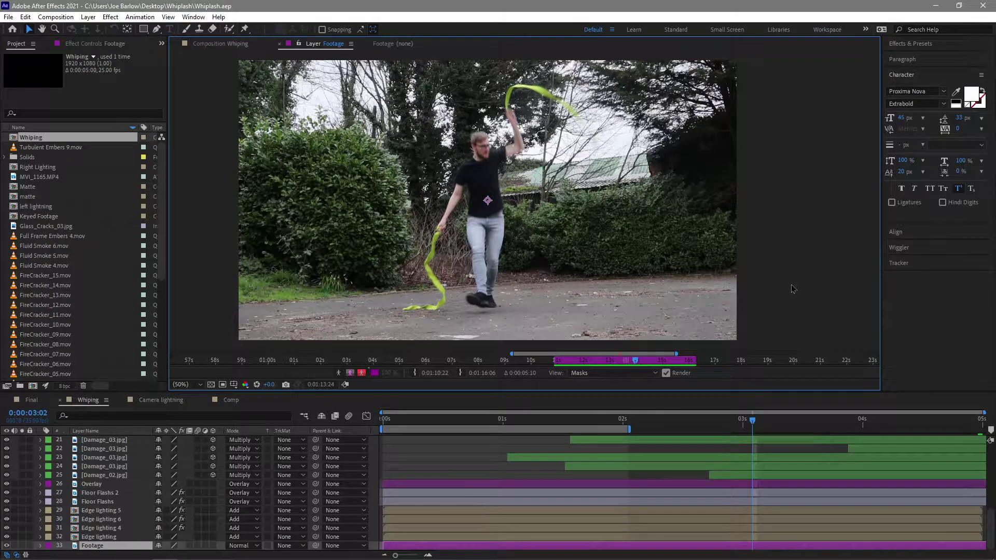
{"action": "key", "text": "space"}
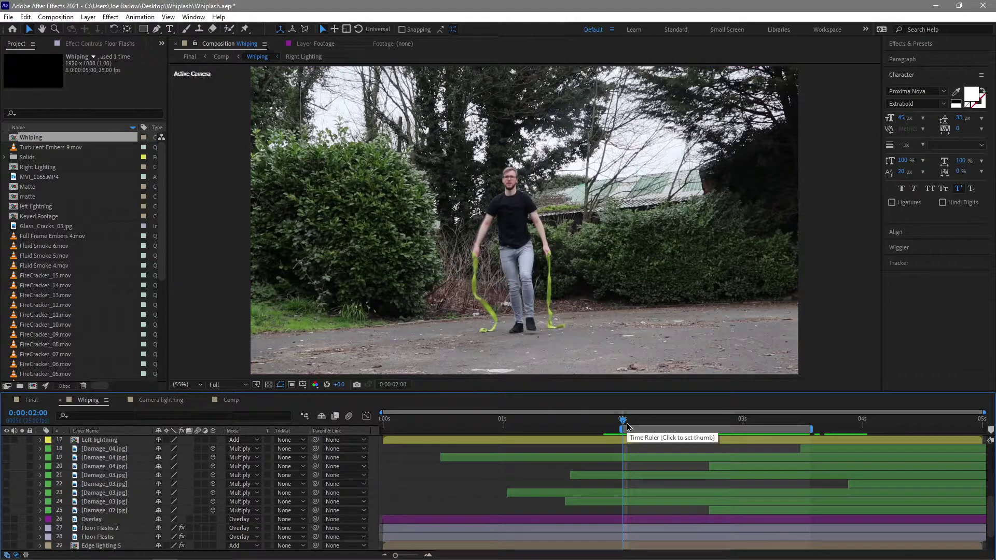
Step: Zoom into the right lightning streamer, fit the whole frame back in view, and return to the Selection tool
{"action": "key", "text": "z"}
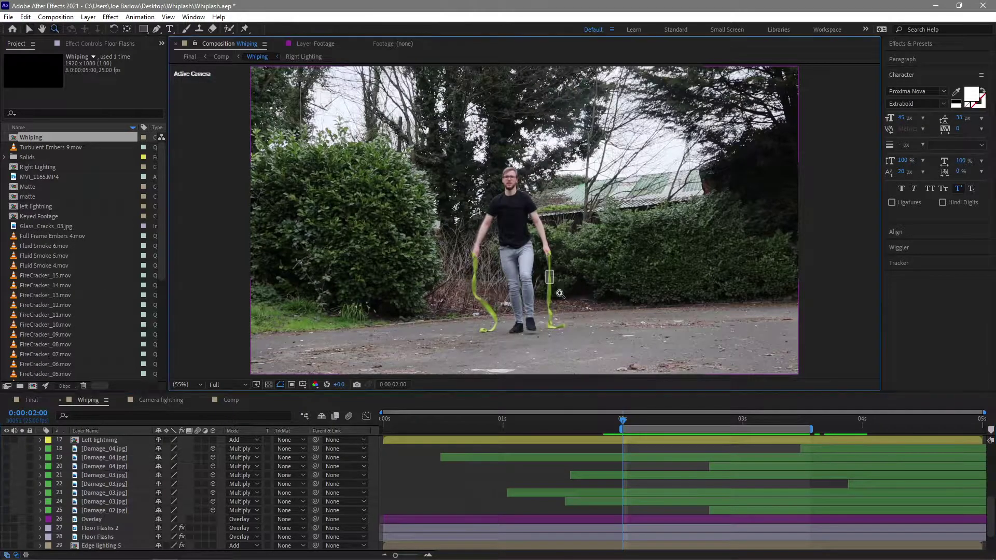
{"action": "scroll", "coordinate": [571, 295], "scroll_direction": "up", "scroll_amount": 6}
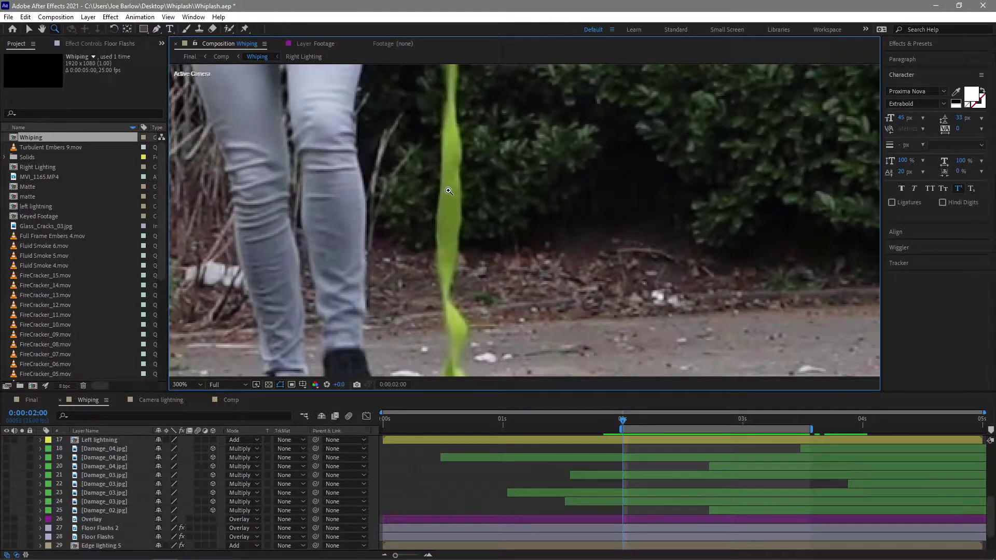
{"action": "key", "text": "shift+slash"}
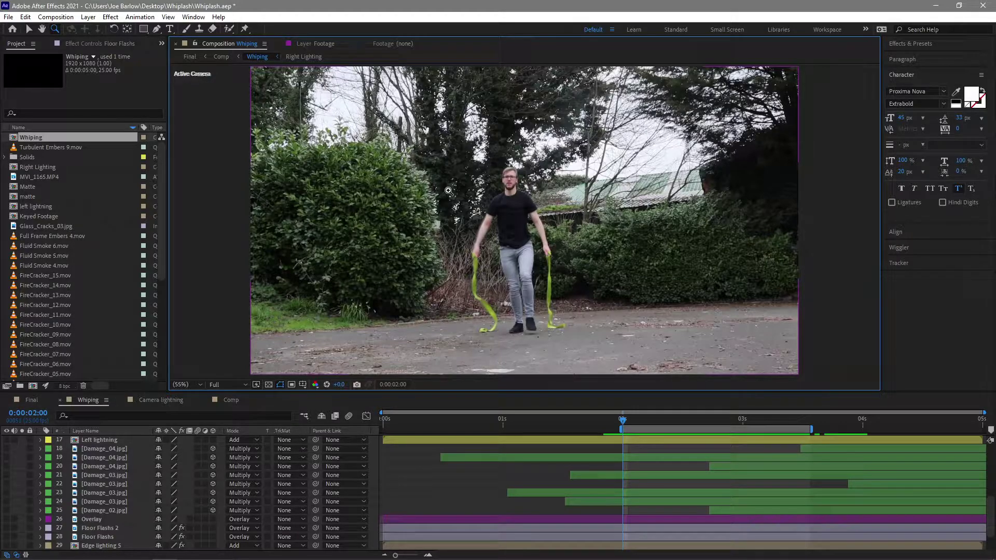
{"action": "key", "text": "v"}
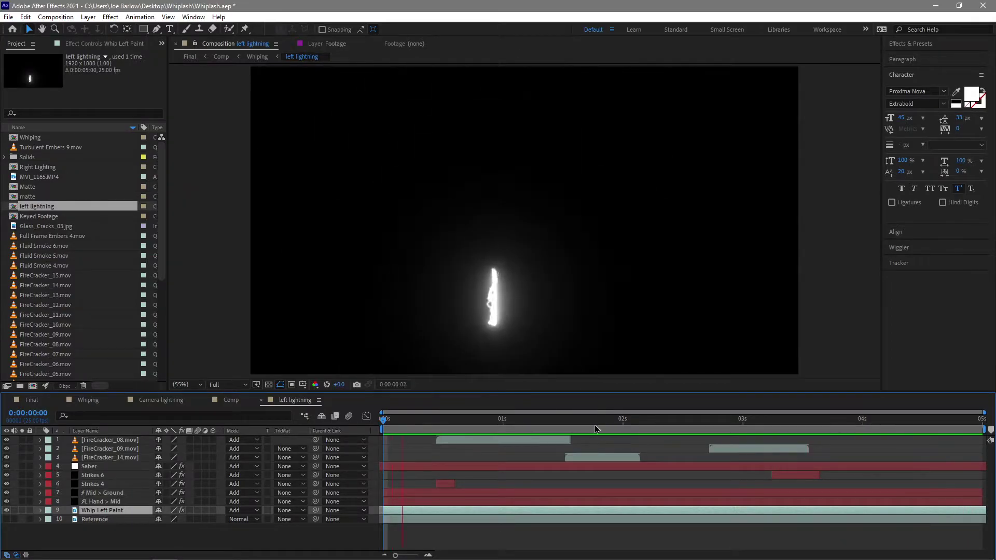
Step: Scrub the lightning animation, then hide layers 1–8 and the Hand > Mid layer
{"action": "left_click", "coordinate": [555, 419]}
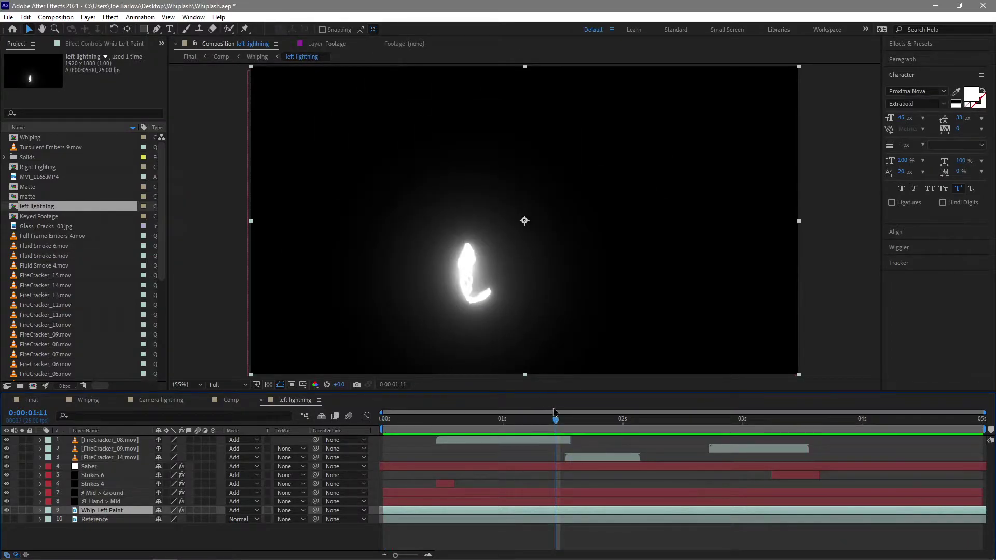
{"action": "left_click_drag", "start_coordinate": [554, 412], "coordinate": [680, 415]}
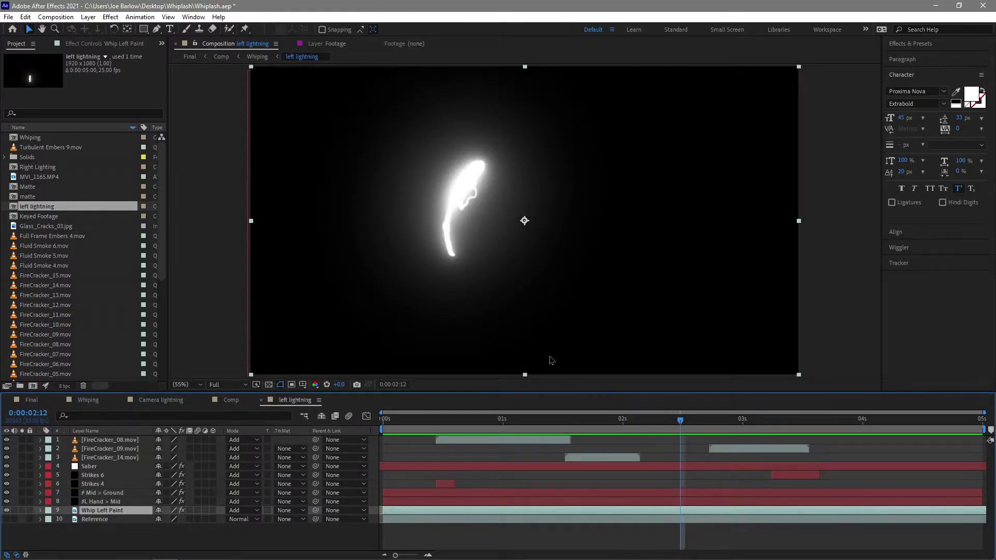
{"action": "left_click_drag", "start_coordinate": [674, 425], "coordinate": [512, 455]}
{"action": "left_click", "coordinate": [114, 440]}
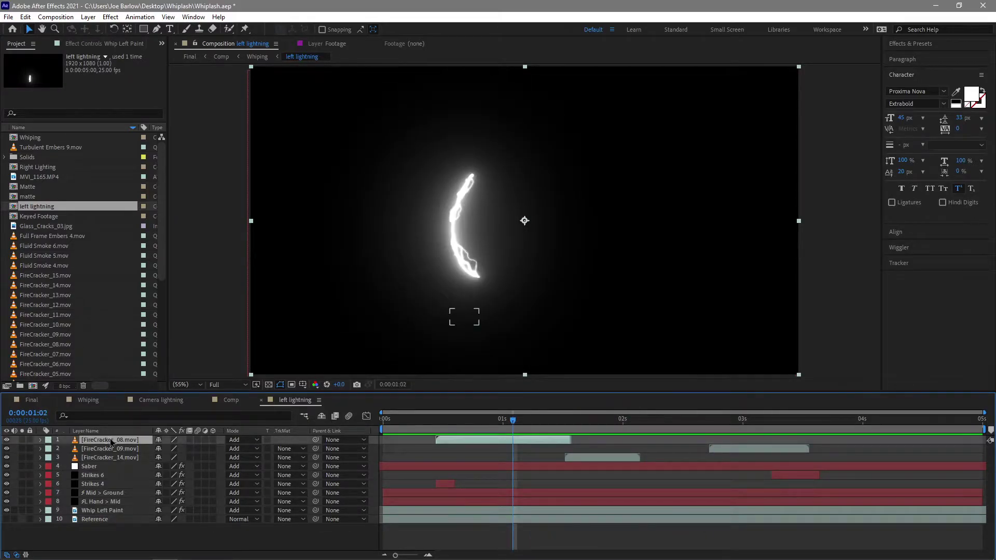
{"action": "left_click", "coordinate": [98, 500], "text": "shift"}
{"action": "left_click", "coordinate": [6, 492]}
{"action": "left_click", "coordinate": [47, 501]}
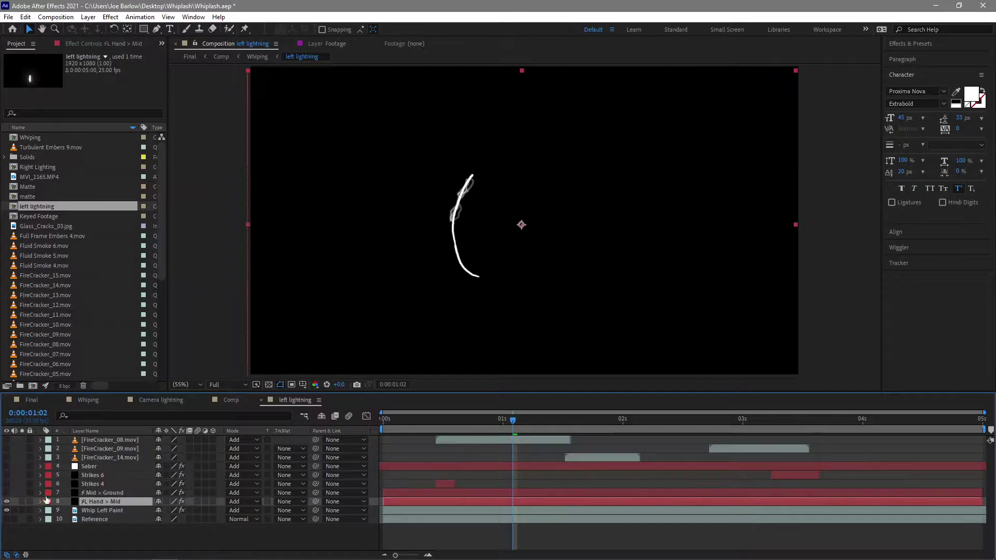
{"action": "left_click", "coordinate": [6, 502]}
{"action": "left_click", "coordinate": [89, 466]}
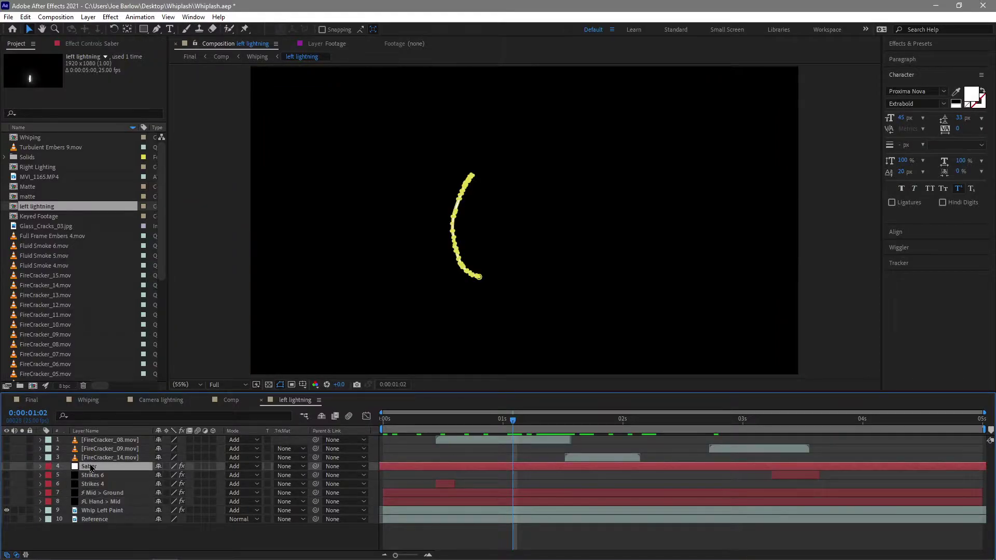
Step: Select Whip Left Paint and preview its painted stroke from the first frame
{"action": "left_click", "coordinate": [130, 511]}
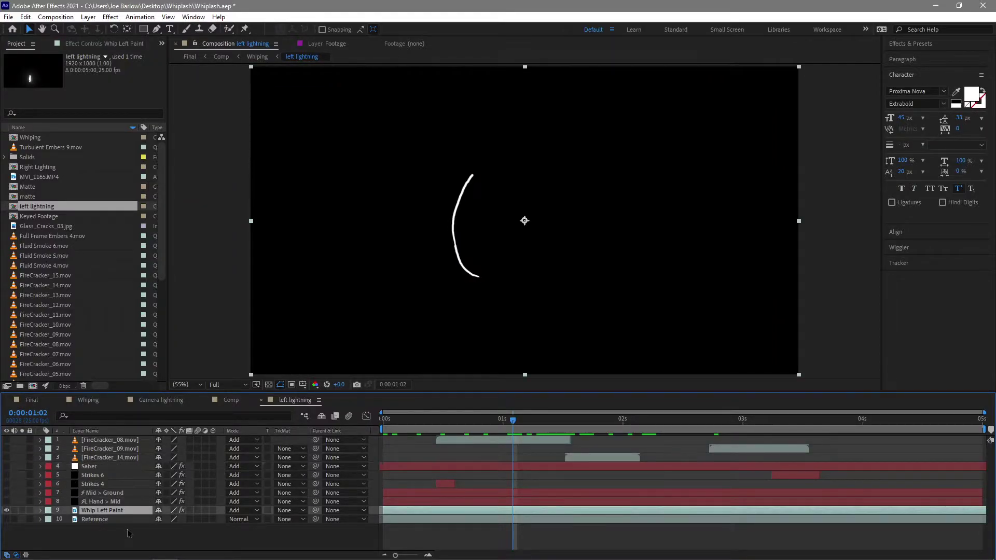
{"action": "left_click_drag", "start_coordinate": [513, 420], "coordinate": [384, 420]}
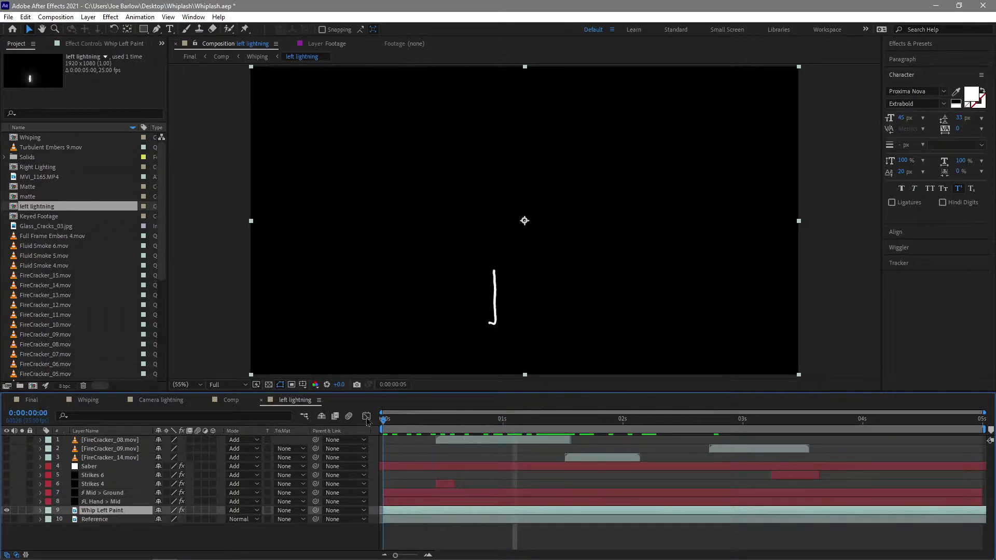
{"action": "key", "text": "space"}
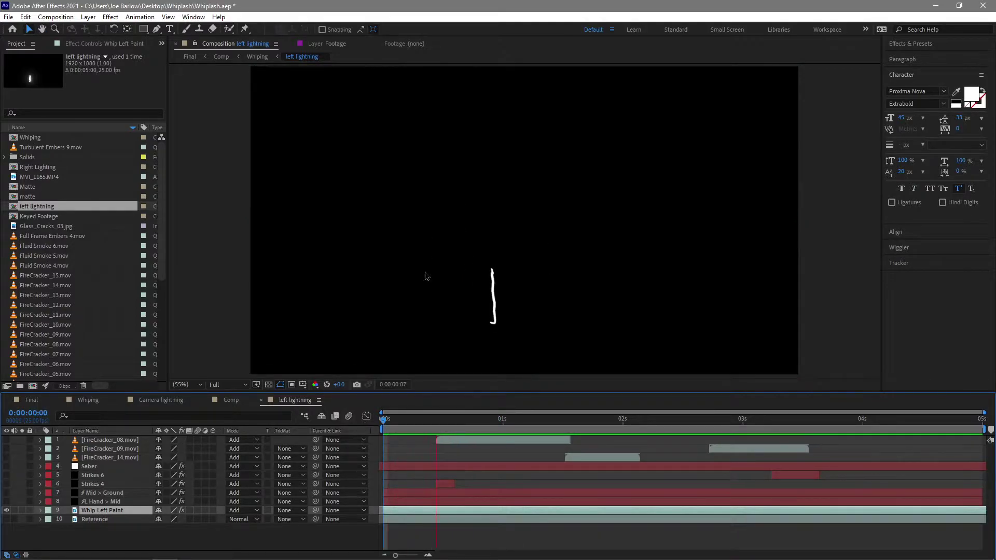
{"action": "key", "text": "space"}
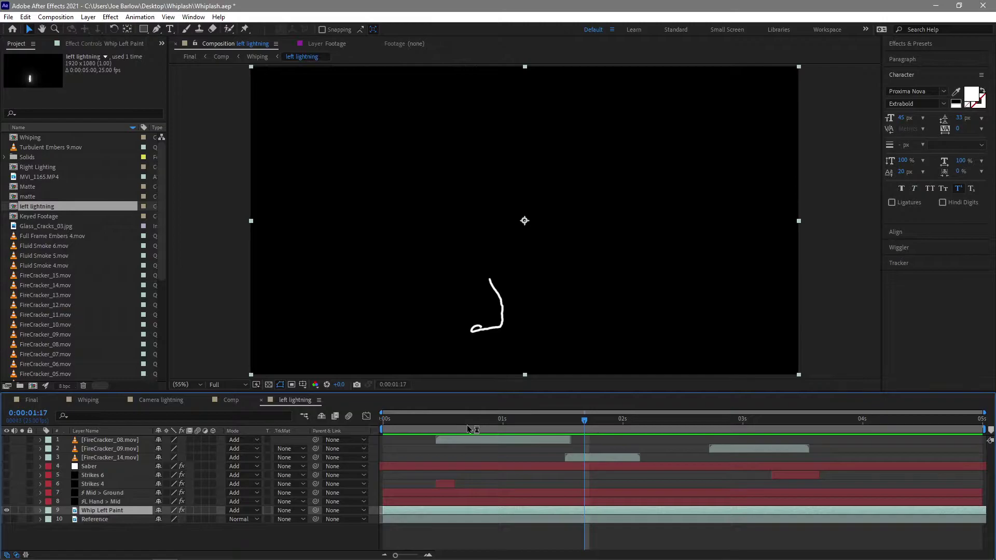
{"action": "key", "text": "space"}
{"action": "key", "text": "space"}
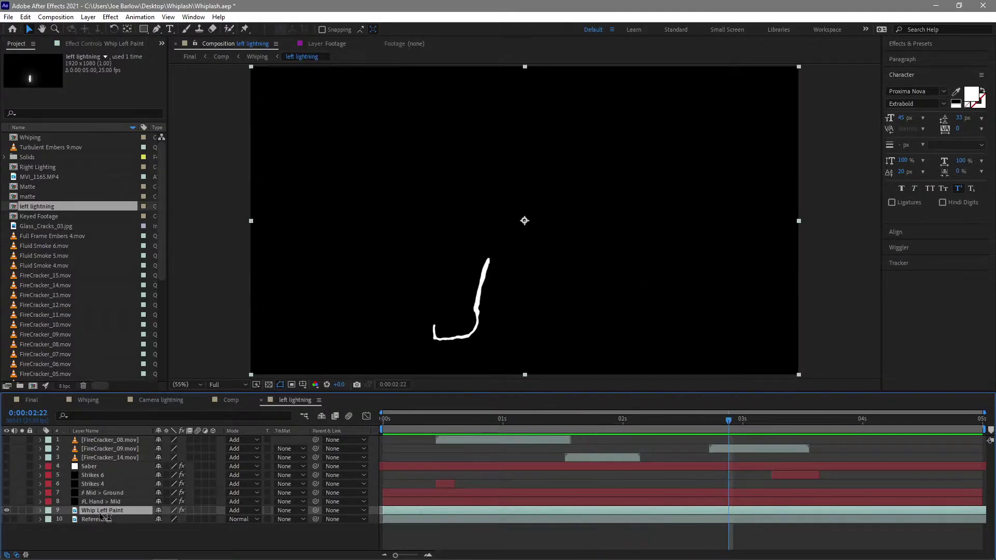
Step: Inspect the Reference and Saber layers, then reselect Whip Left Paint
{"action": "left_click", "coordinate": [124, 545]}
{"action": "left_click", "coordinate": [98, 519]}
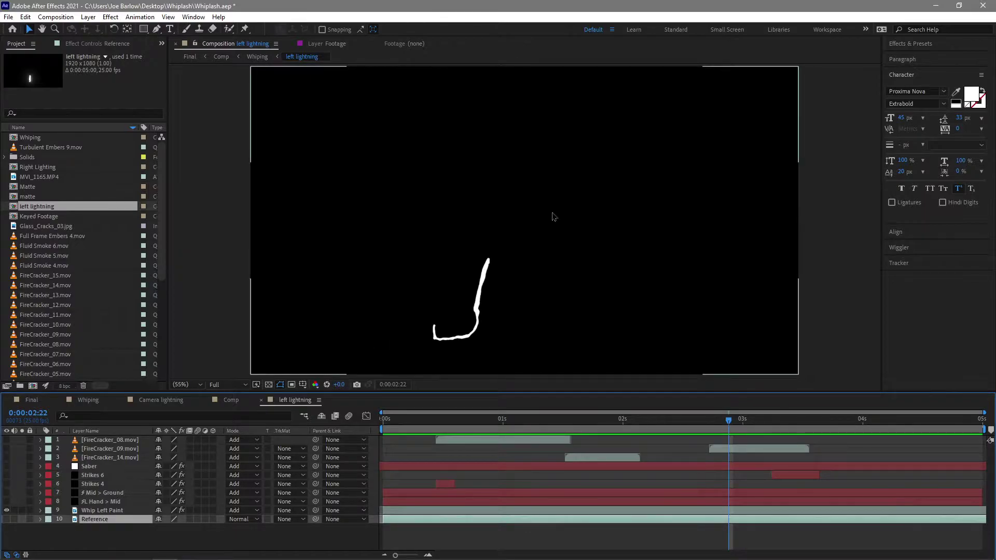
{"action": "left_click", "coordinate": [106, 467]}
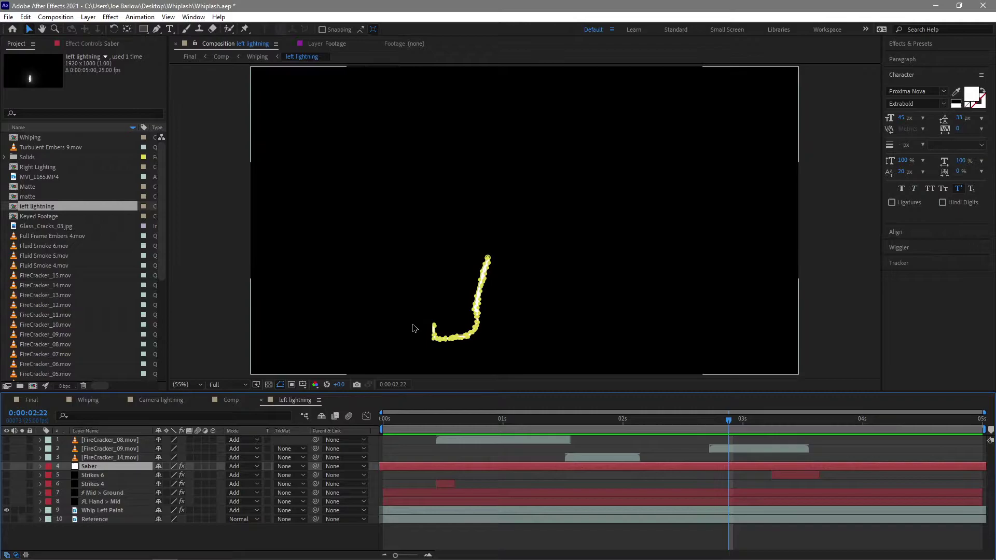
{"action": "left_click", "coordinate": [103, 511]}
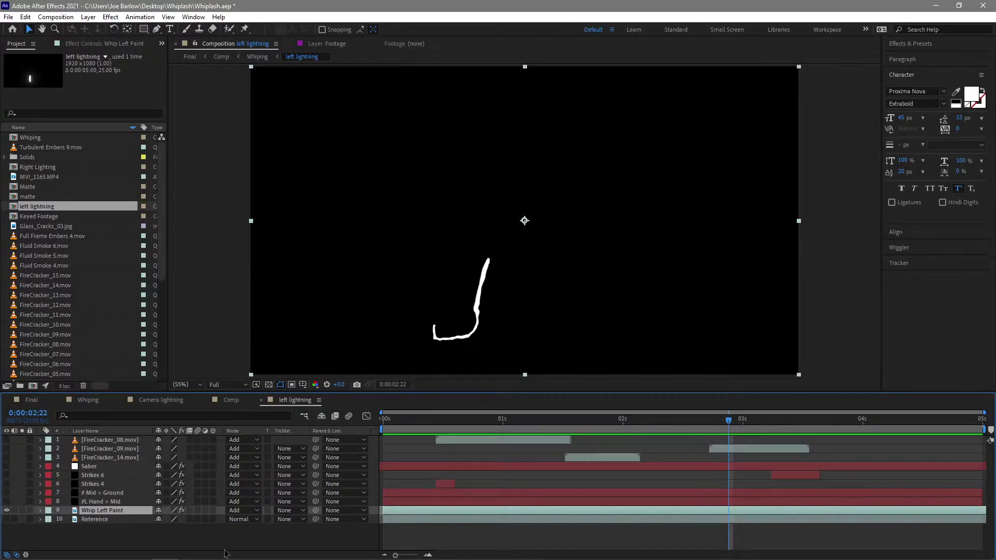
Step: In the Reference layer view at 0:00:00:21, brush a red whip stroke lasting a Single Frame
{"action": "left_click_drag", "start_coordinate": [520, 424], "coordinate": [484, 422]}
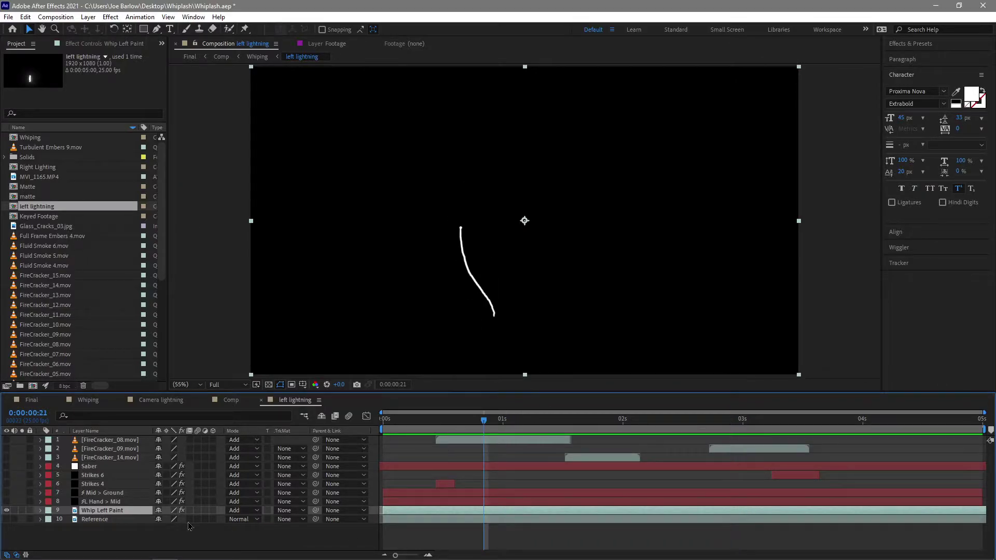
{"action": "double_click", "coordinate": [114, 523]}
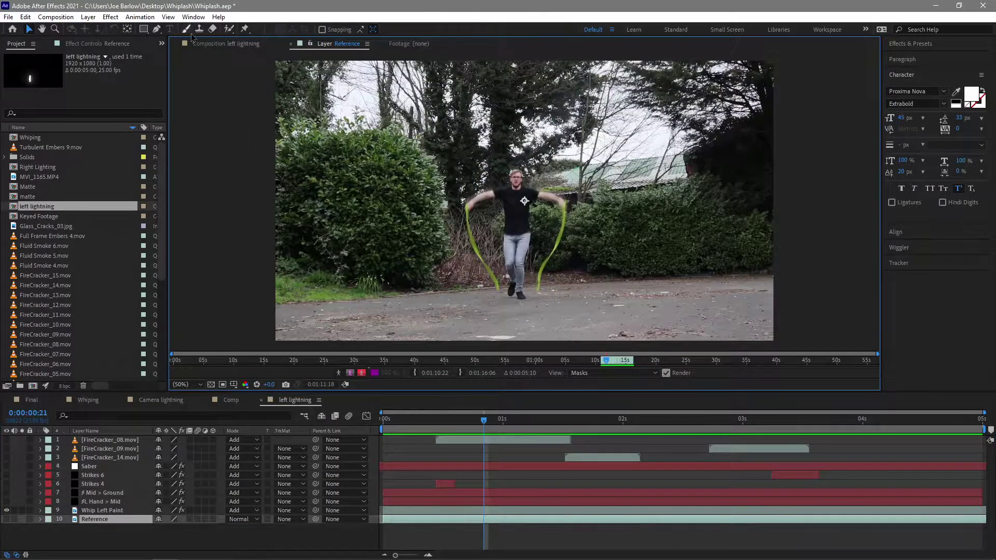
{"action": "left_click", "coordinate": [186, 29]}
{"action": "left_click_drag", "start_coordinate": [466, 205], "coordinate": [466, 223]}
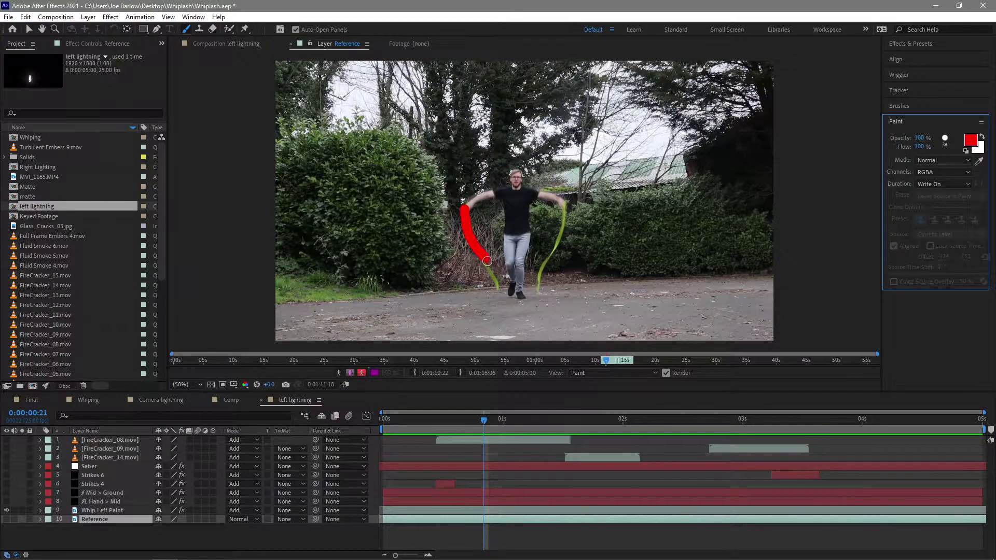
{"action": "left_click_drag", "start_coordinate": [499, 291], "coordinate": [500, 291]}
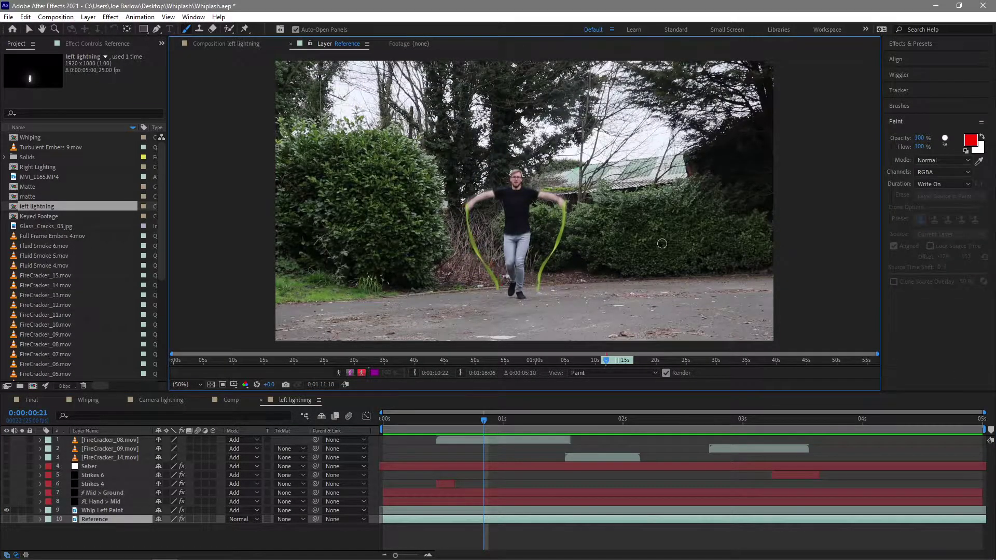
{"action": "left_click", "coordinate": [962, 186]}
{"action": "left_click", "coordinate": [945, 223]}
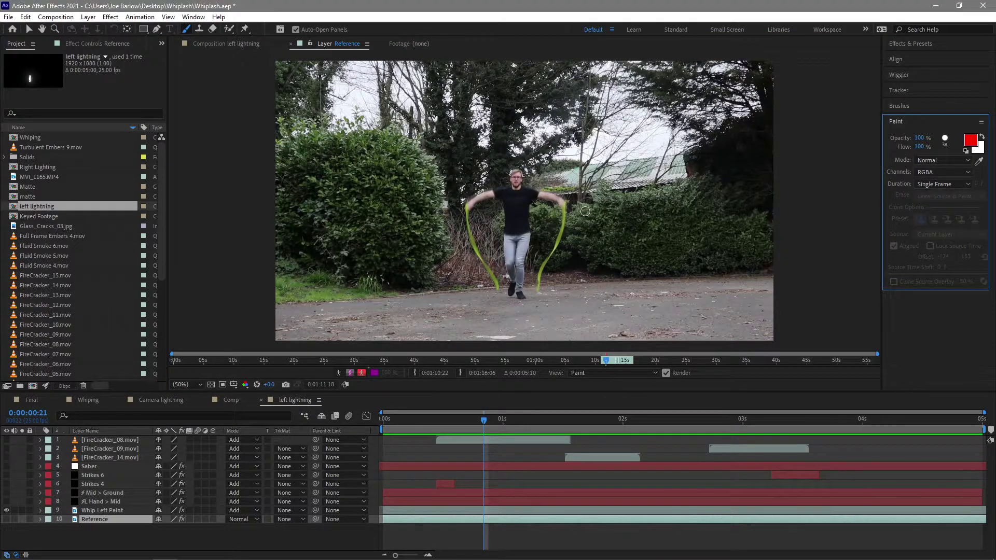
Step: Paint the whip's path on each following frame
{"action": "key", "text": "Page_Down"}
{"action": "left_click_drag", "start_coordinate": [464, 210], "coordinate": [476, 210]}
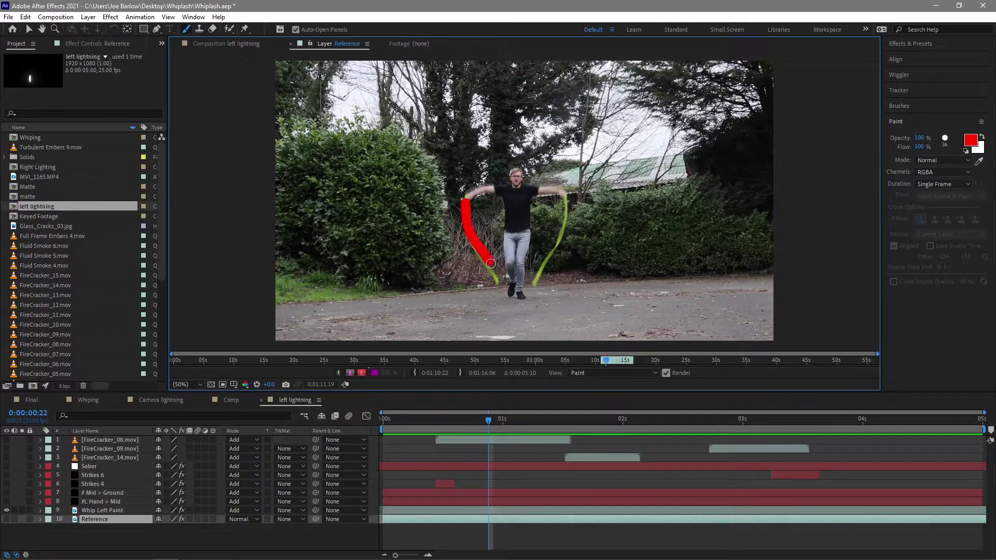
{"action": "key", "text": "Page_Down"}
{"action": "left_click", "coordinate": [465, 209]}
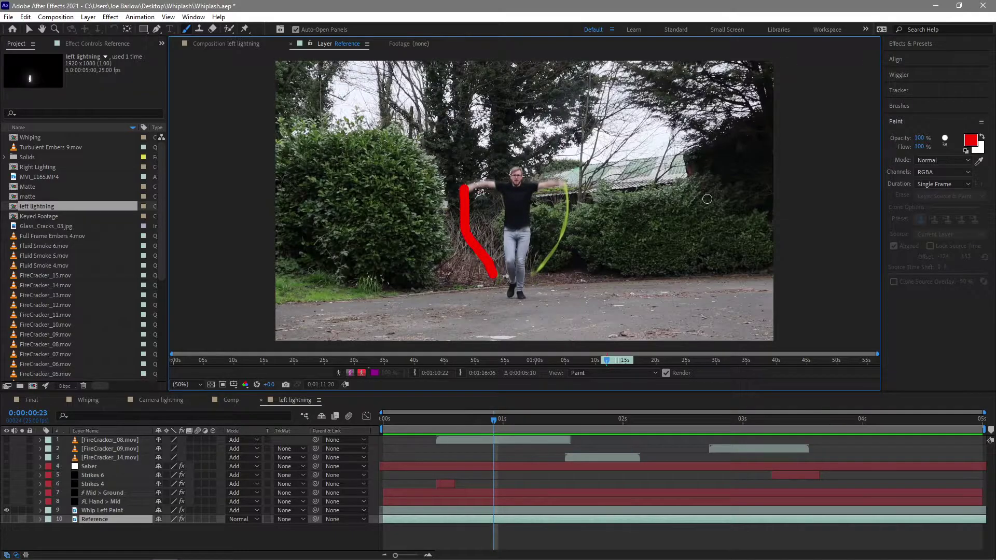
{"action": "key", "text": "Page_Up"}
{"action": "key", "text": "Page_Up"}
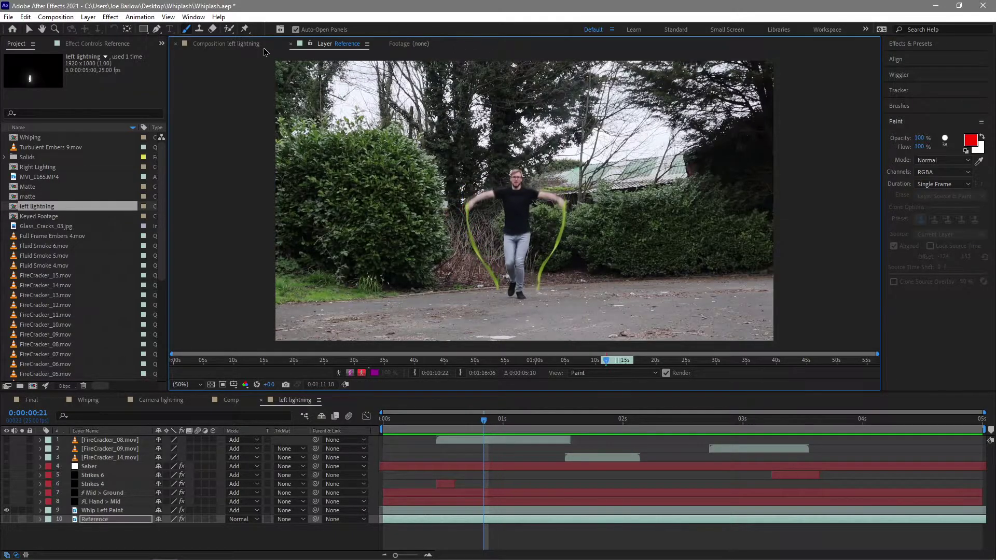
Step: Return to the left lightning comp, select Whip Left Paint, and preview the stroke animation
{"action": "left_click", "coordinate": [254, 45]}
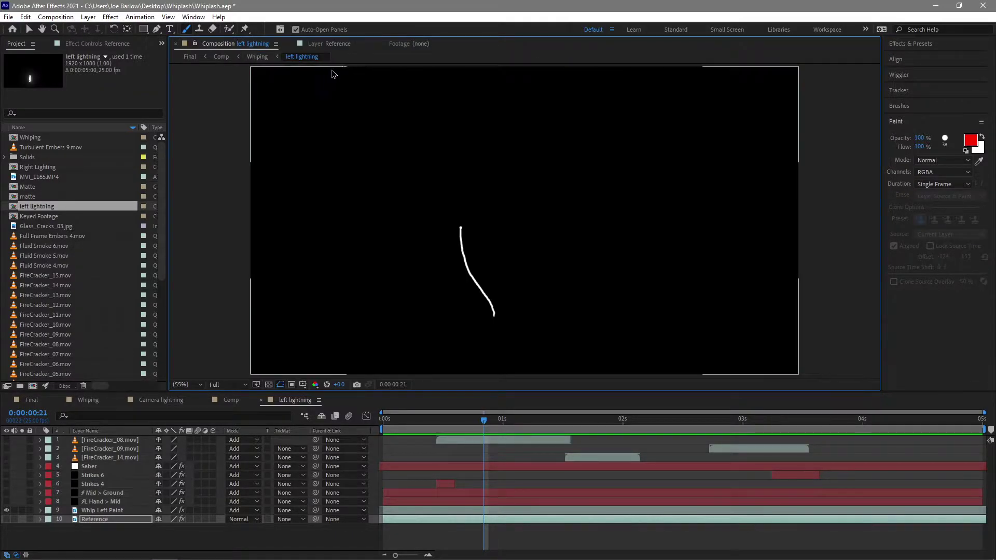
{"action": "left_click", "coordinate": [96, 510]}
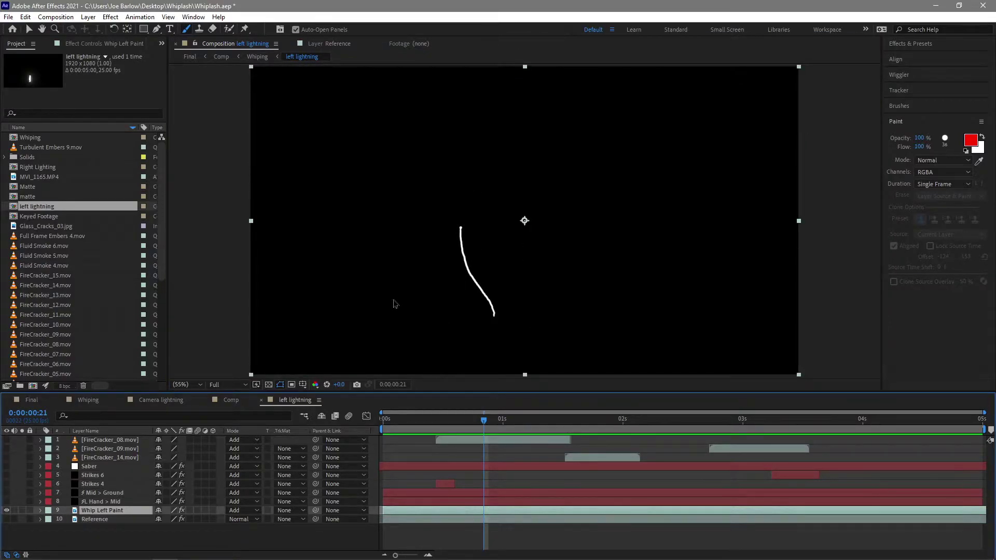
{"action": "key", "text": "space"}
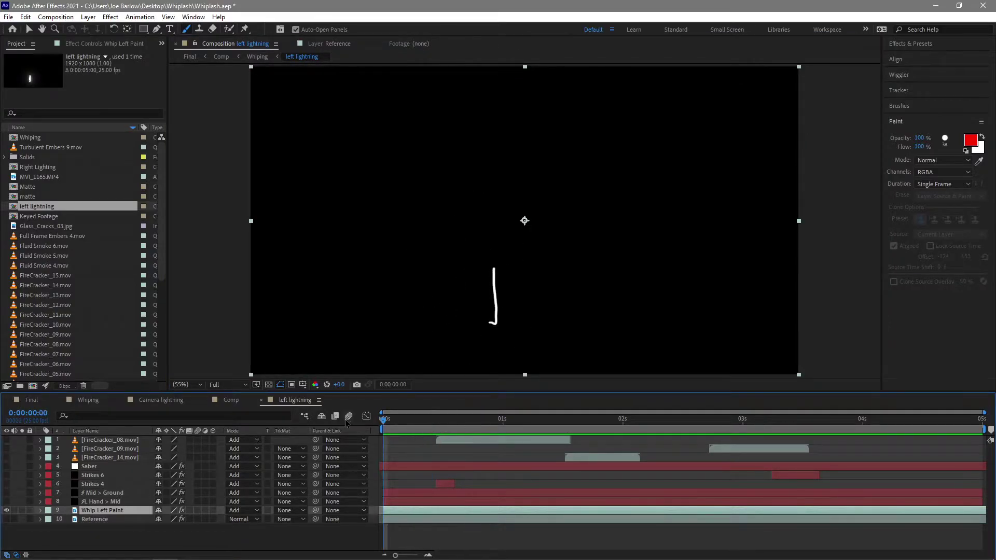
{"action": "key", "text": "v"}
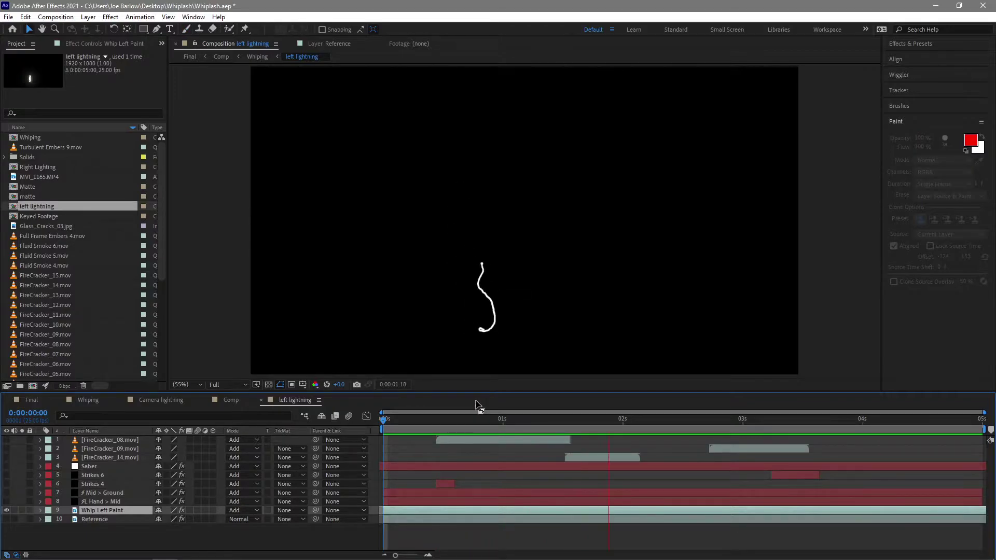
{"action": "key", "text": "space"}
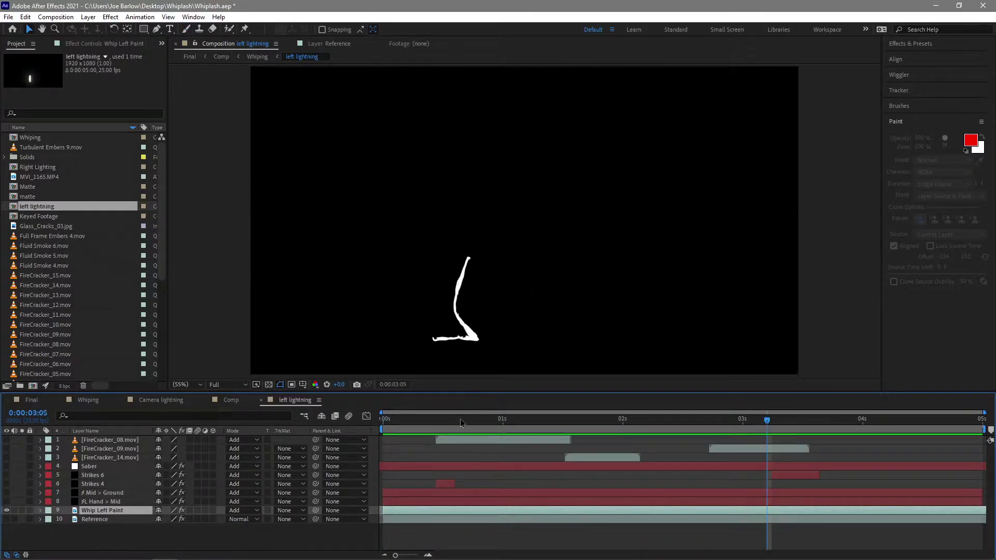
{"action": "key", "text": "space"}
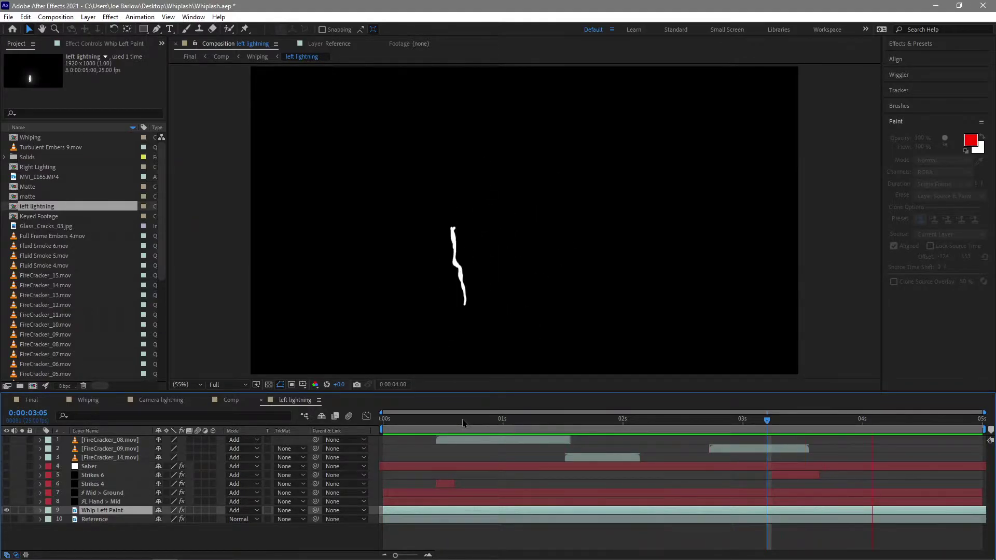
Step: Stop the preview, select the Saber layer, and scrub to about 2 seconds to see its yellow path
{"action": "key", "text": "space"}
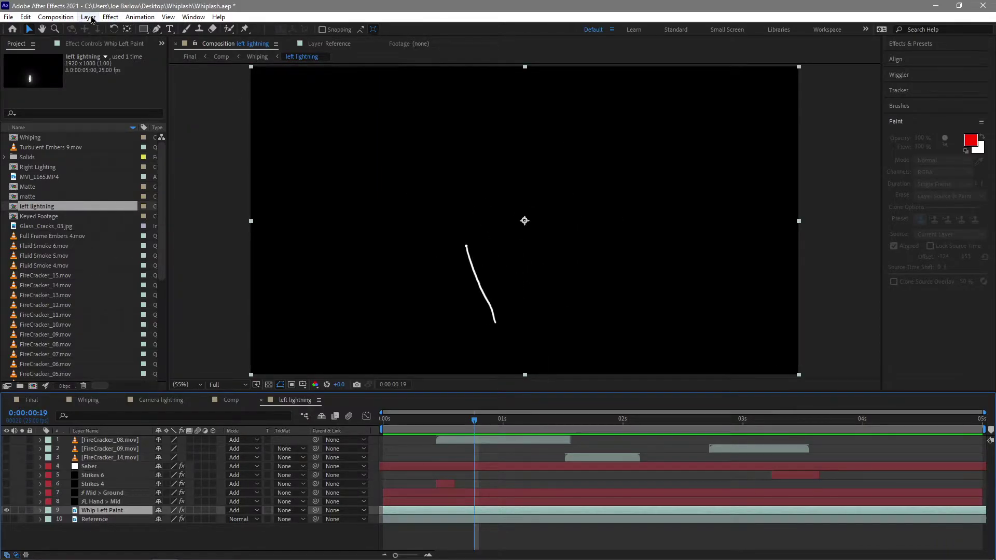
{"action": "left_click", "coordinate": [55, 17]}
{"action": "mouse_move", "coordinate": [82, 19]}
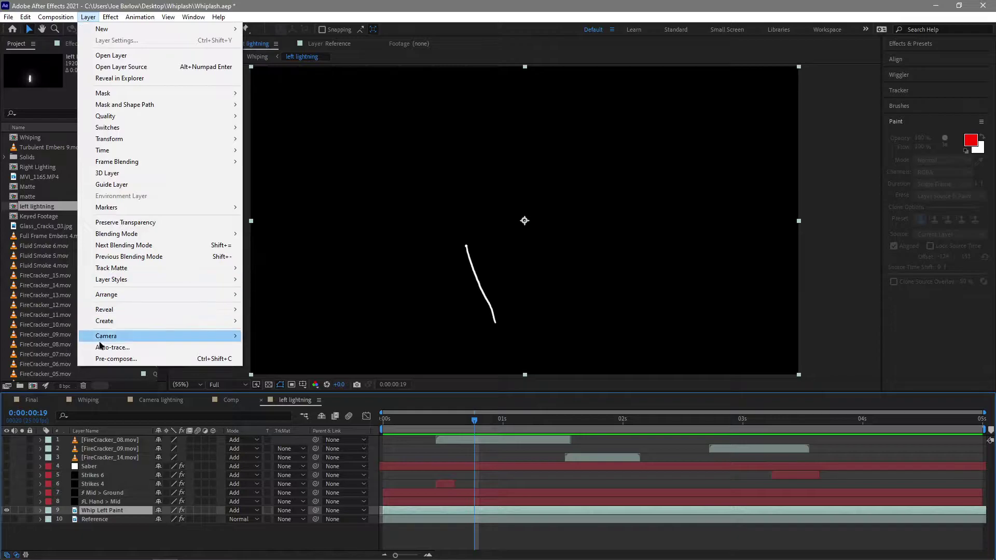
{"action": "left_click", "coordinate": [94, 466]}
{"action": "left_click", "coordinate": [95, 466]}
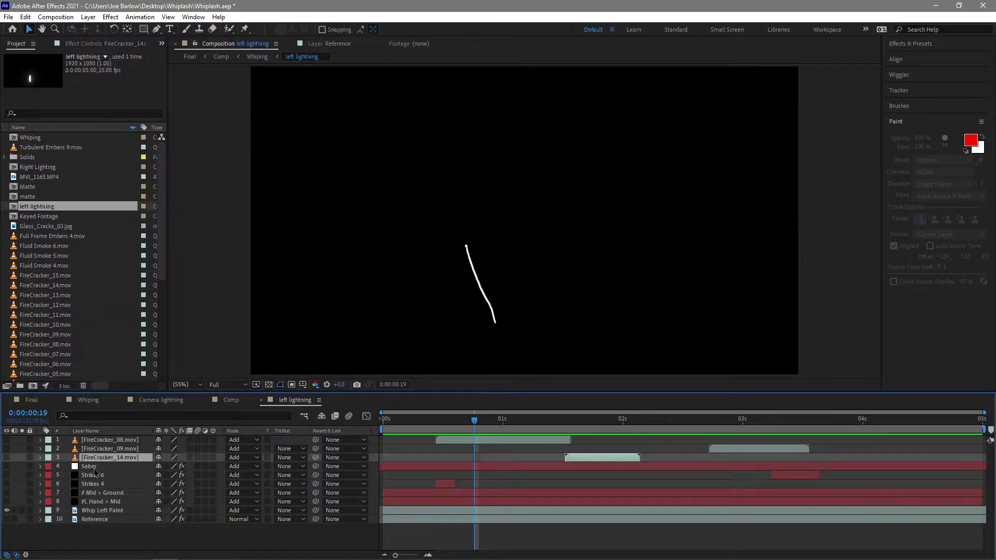
{"action": "left_click_drag", "start_coordinate": [428, 429], "coordinate": [705, 433]}
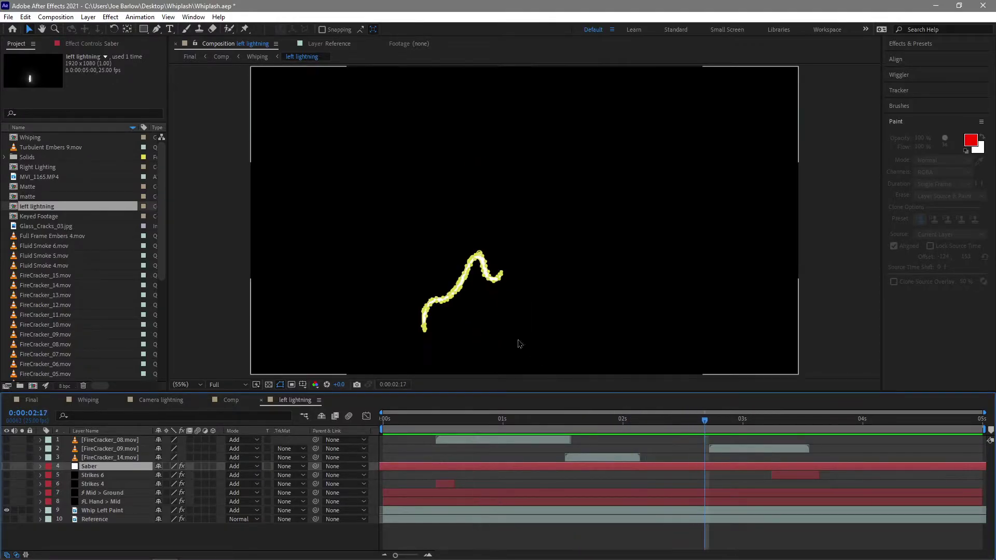
Step: Turn on the Saber layer, view its effect settings, and preview the white glowing whip
{"action": "key", "text": "space"}
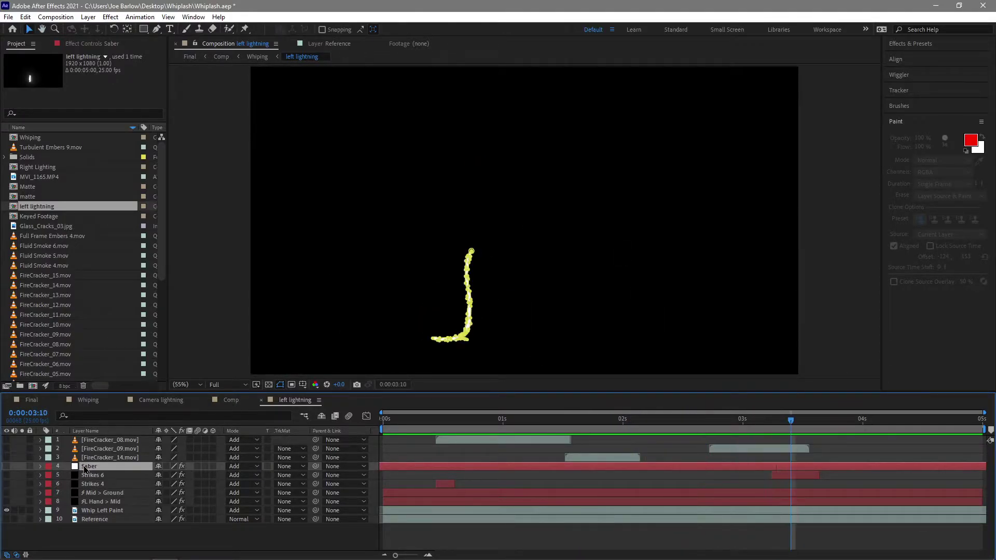
{"action": "left_click", "coordinate": [7, 467]}
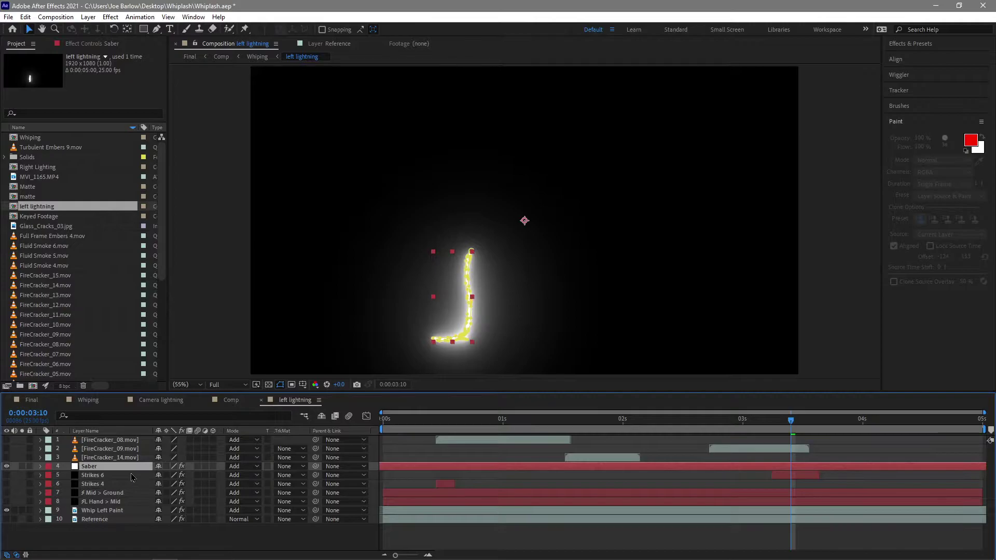
{"action": "left_click", "coordinate": [94, 48]}
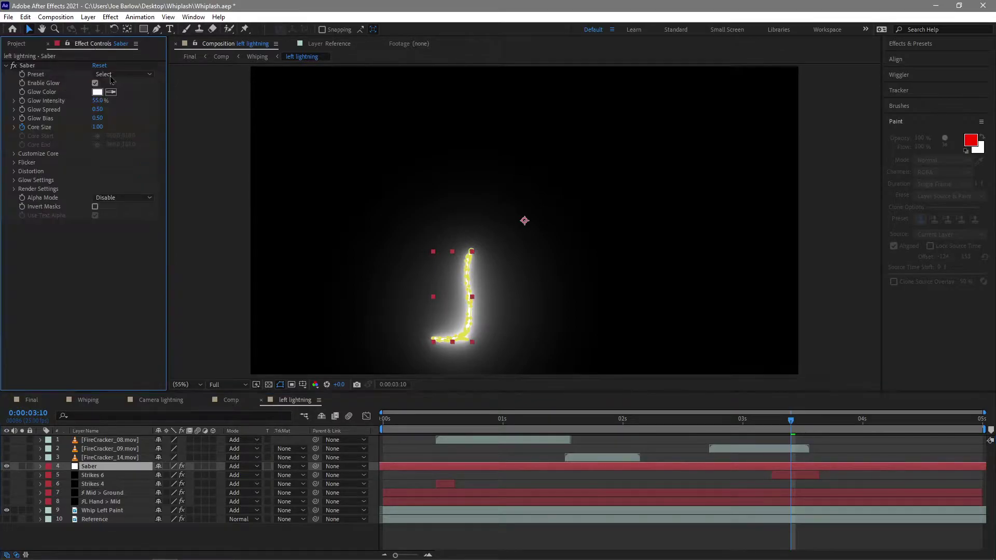
{"action": "left_click", "coordinate": [493, 446]}
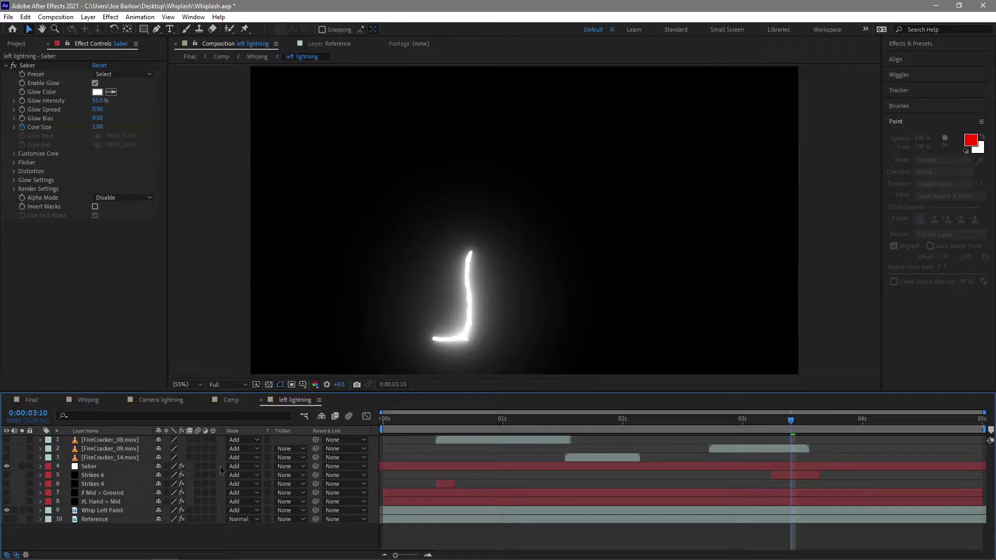
{"action": "key", "text": "space"}
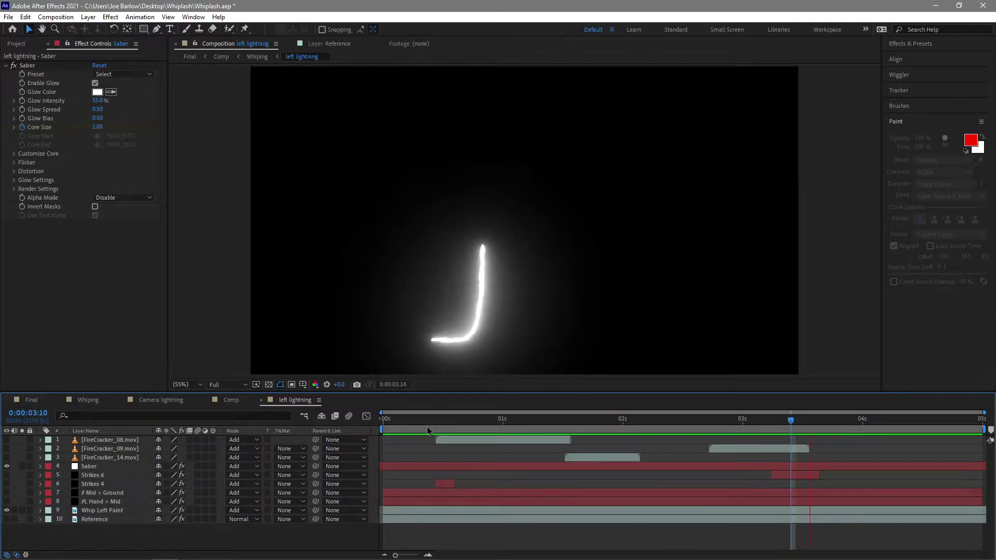
Step: Hide Saber and Whip Left Paint, show Hand > Mid, select Mid > Ground, and preview from the start
{"action": "left_click", "coordinate": [45, 502]}
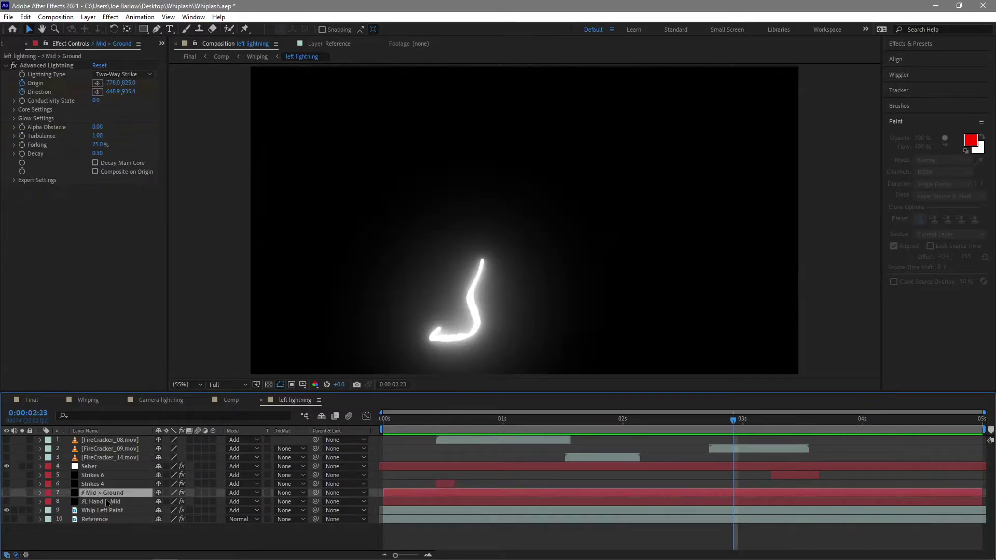
{"action": "left_click", "coordinate": [7, 466]}
{"action": "left_click", "coordinate": [6, 510]}
{"action": "left_click", "coordinate": [7, 501]}
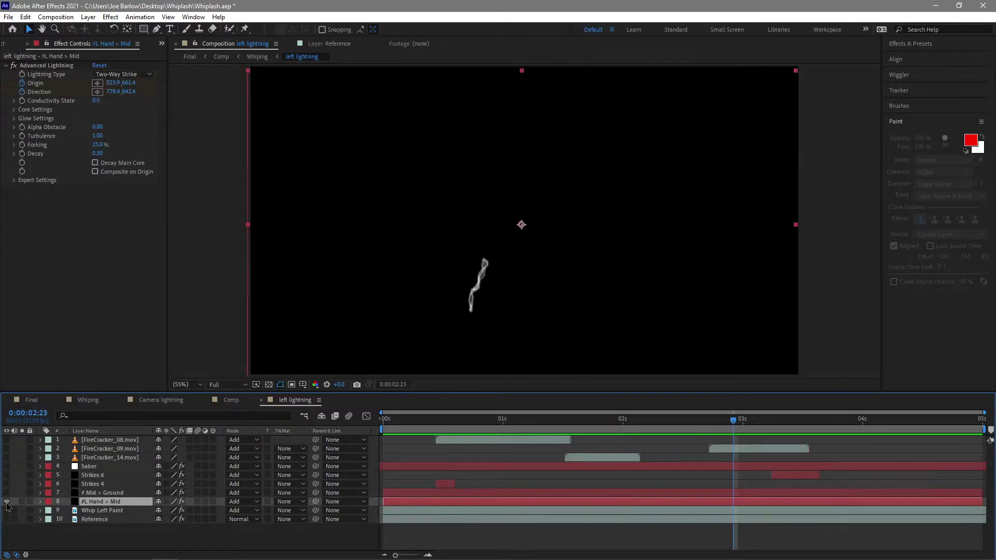
{"action": "left_click", "coordinate": [98, 493]}
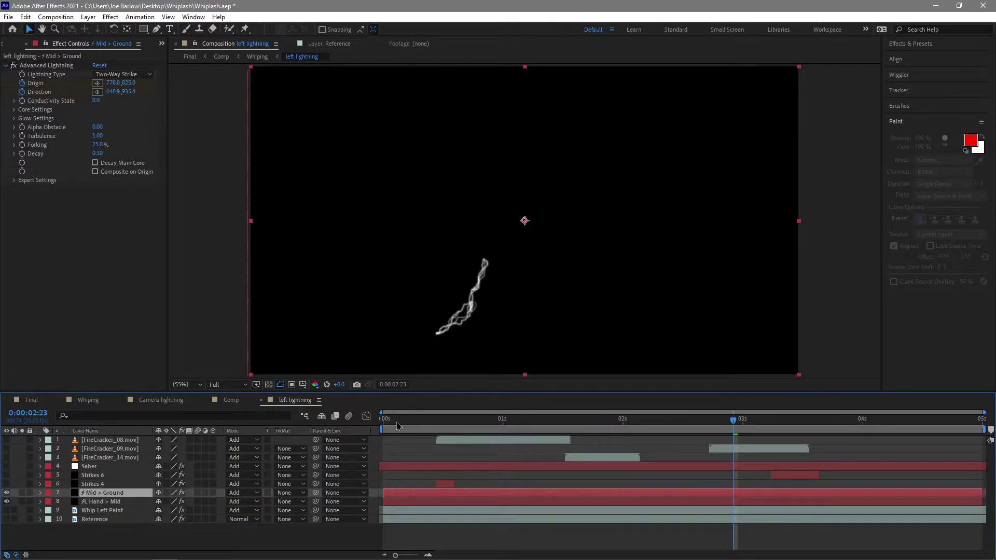
{"action": "left_click_drag", "start_coordinate": [397, 425], "coordinate": [383, 425]}
{"action": "key", "text": "space"}
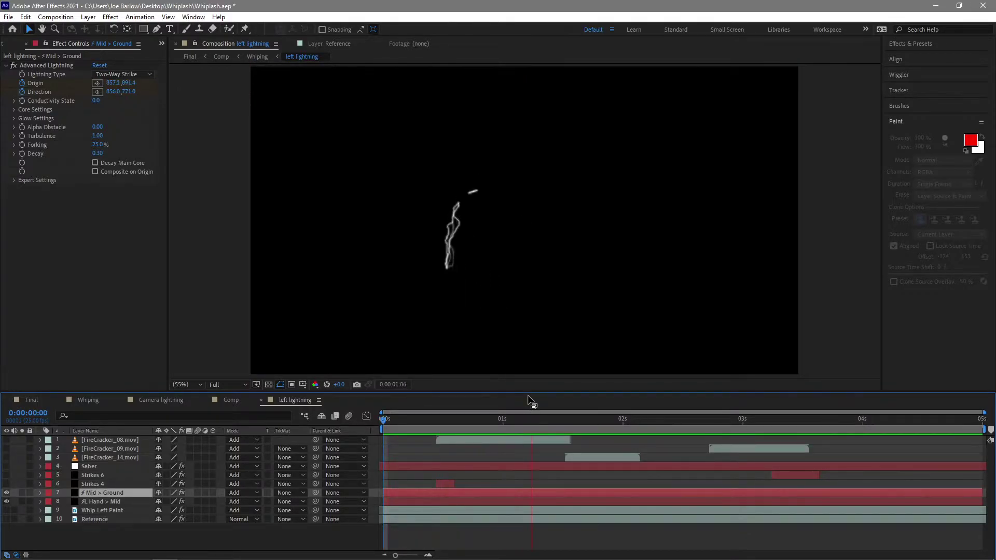
{"action": "key", "text": "space"}
{"action": "key", "text": "space"}
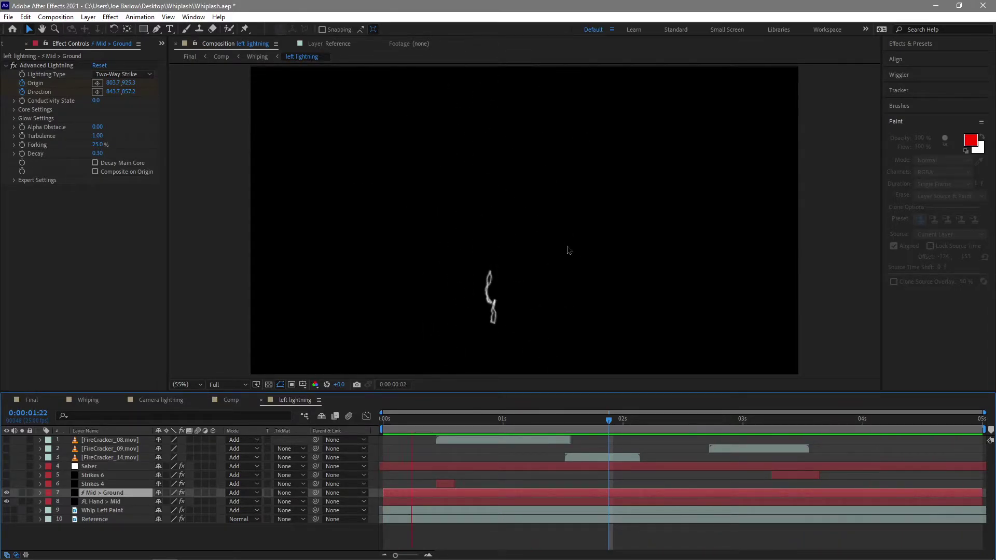
Step: Re-enable Saber and Whip Left Paint and preview the lightning with the glowing whip
{"action": "left_click", "coordinate": [6, 466]}
{"action": "left_click", "coordinate": [6, 510]}
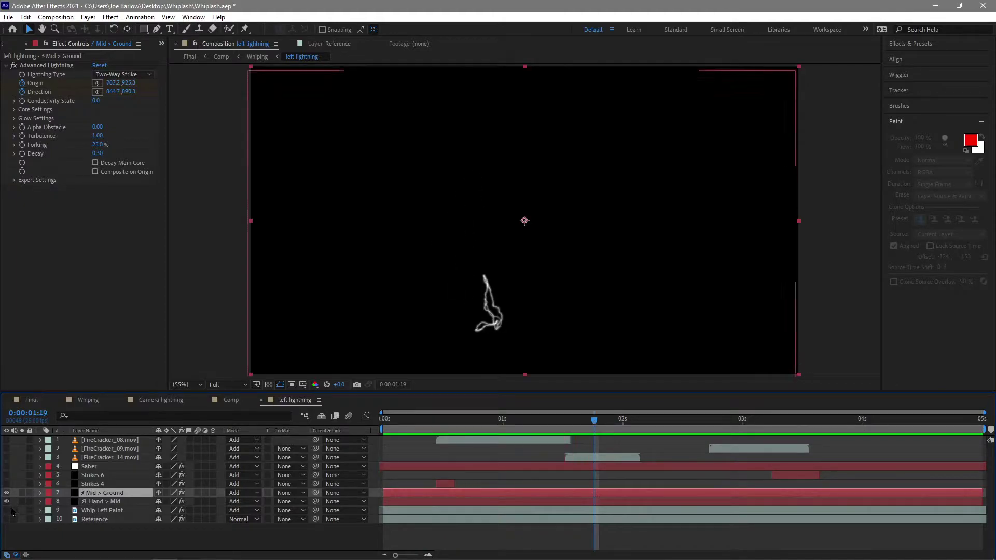
{"action": "key", "text": "space"}
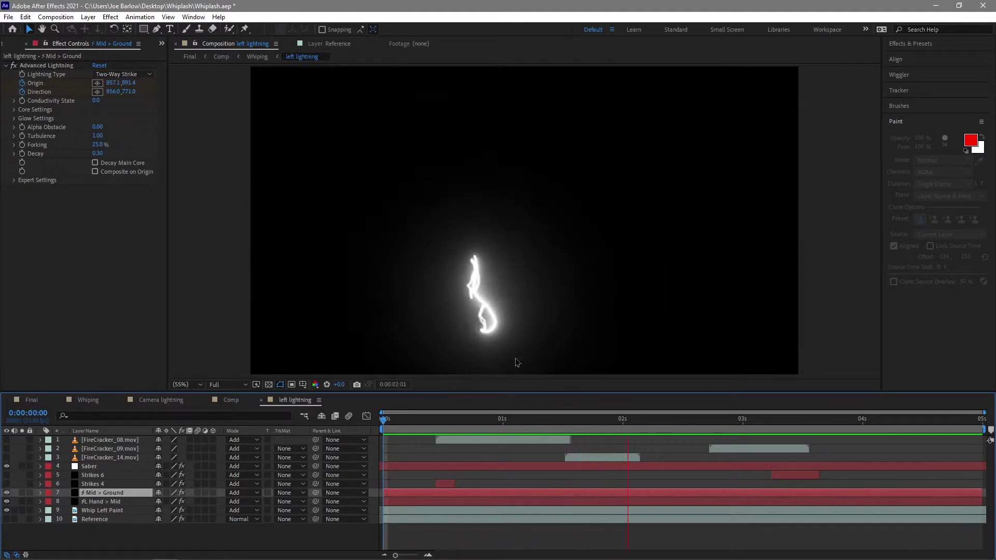
Step: Select the Strikes 6 layer and move the playhead to around 3 seconds
{"action": "left_click", "coordinate": [98, 483]}
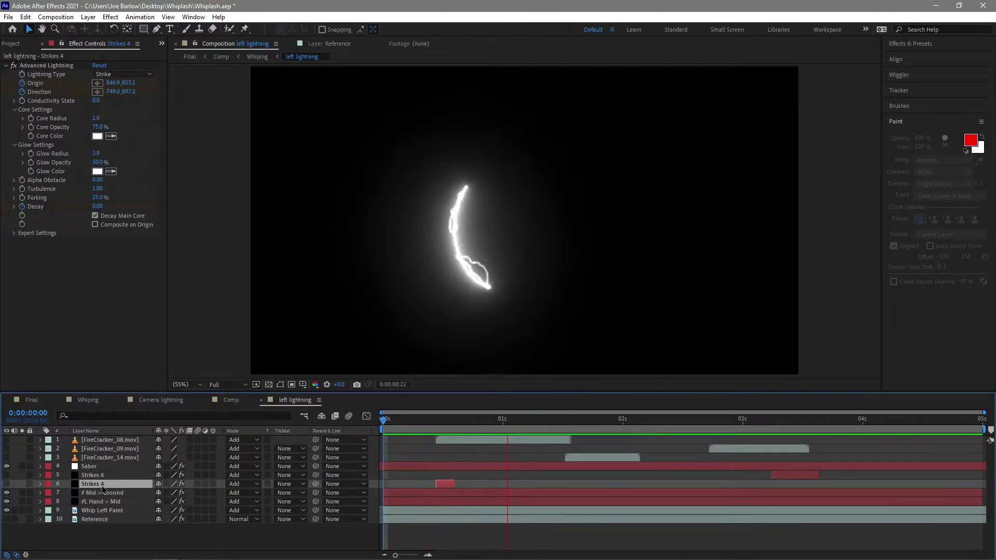
{"action": "left_click", "coordinate": [440, 419]}
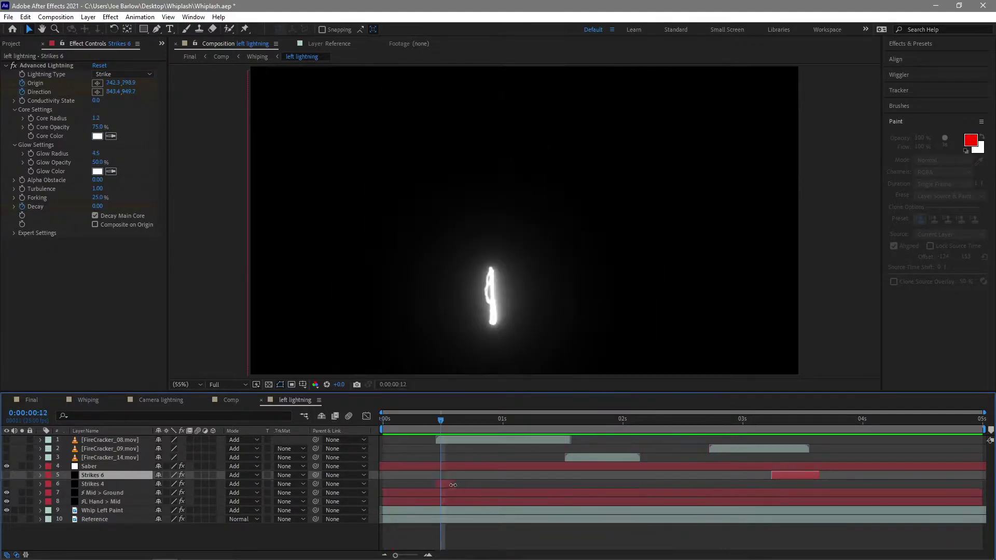
{"action": "left_click", "coordinate": [448, 475]}
{"action": "left_click", "coordinate": [443, 484]}
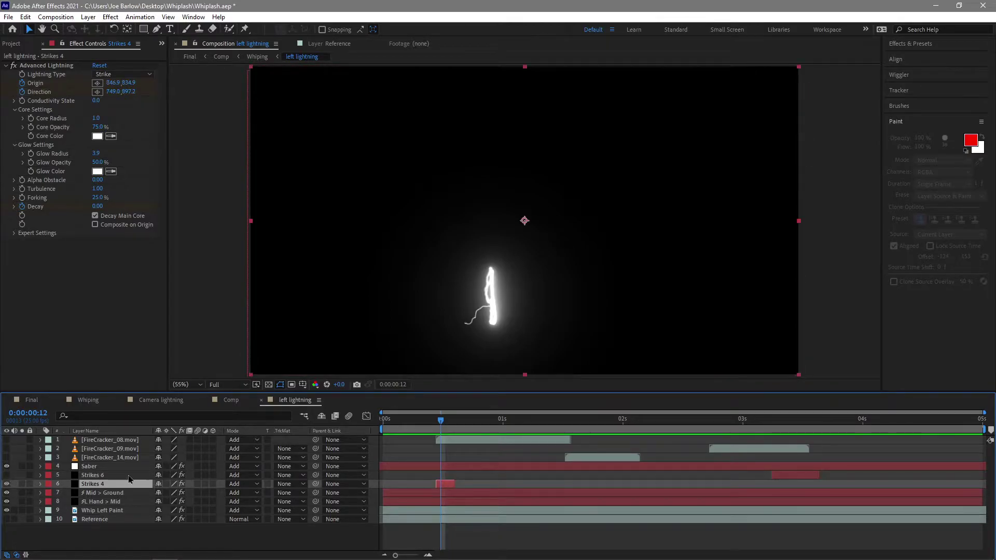
{"action": "left_click_drag", "start_coordinate": [449, 418], "coordinate": [792, 477]}
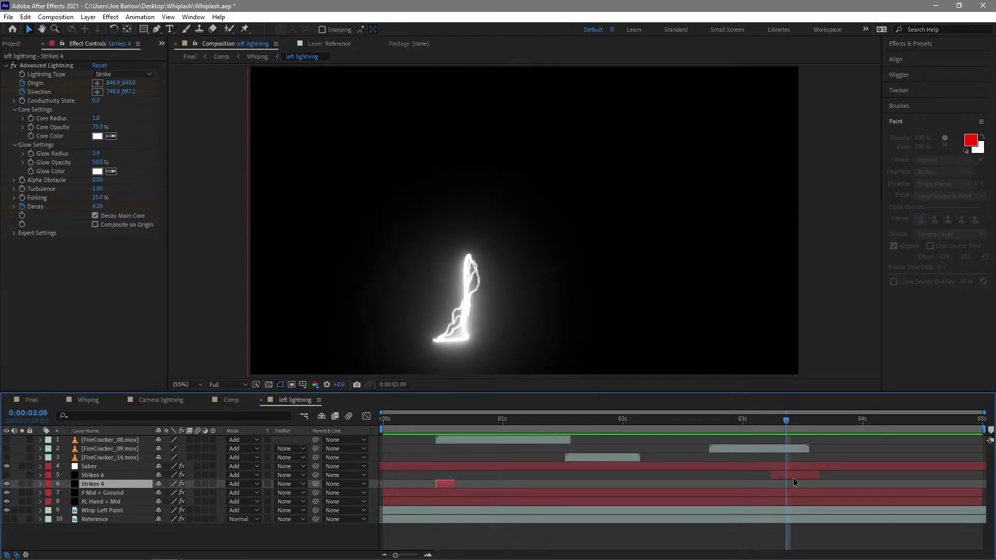
{"action": "left_click", "coordinate": [792, 476]}
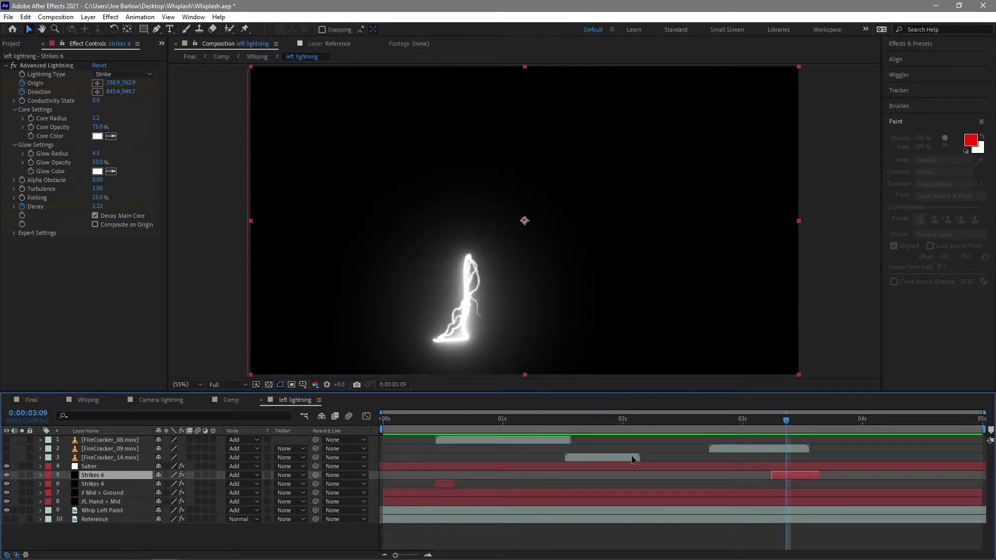
{"action": "mouse_move", "coordinate": [762, 429]}
{"action": "left_mouse_down"}
{"action": "mouse_move", "coordinate": [802, 431]}
{"action": "mouse_move", "coordinate": [766, 429]}
{"action": "left_mouse_up"}
Step: Reveal Strikes 6's Origin, Direction and Decay keyframes, scrub the decay, and preview from the start
{"action": "key", "text": "u"}
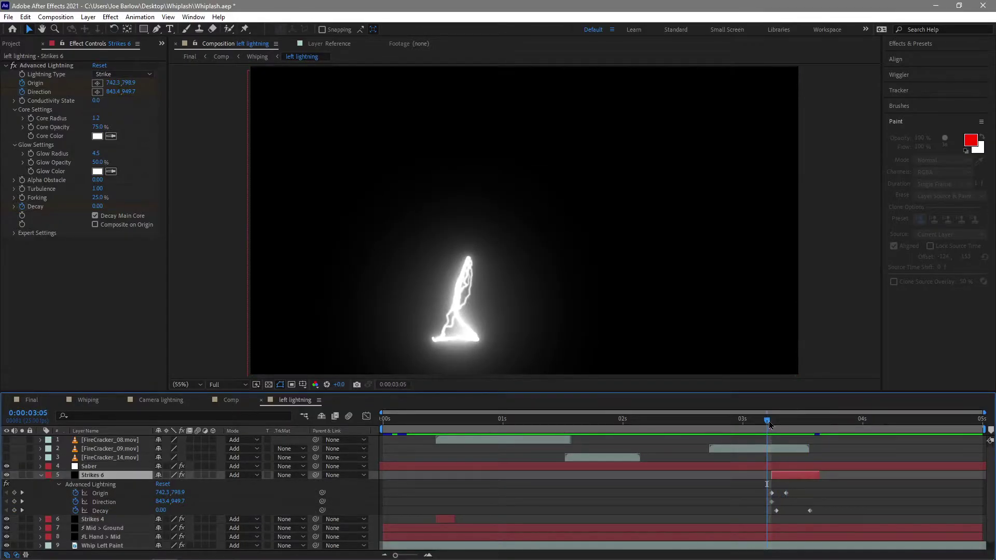
{"action": "left_click_drag", "start_coordinate": [771, 423], "coordinate": [776, 424]}
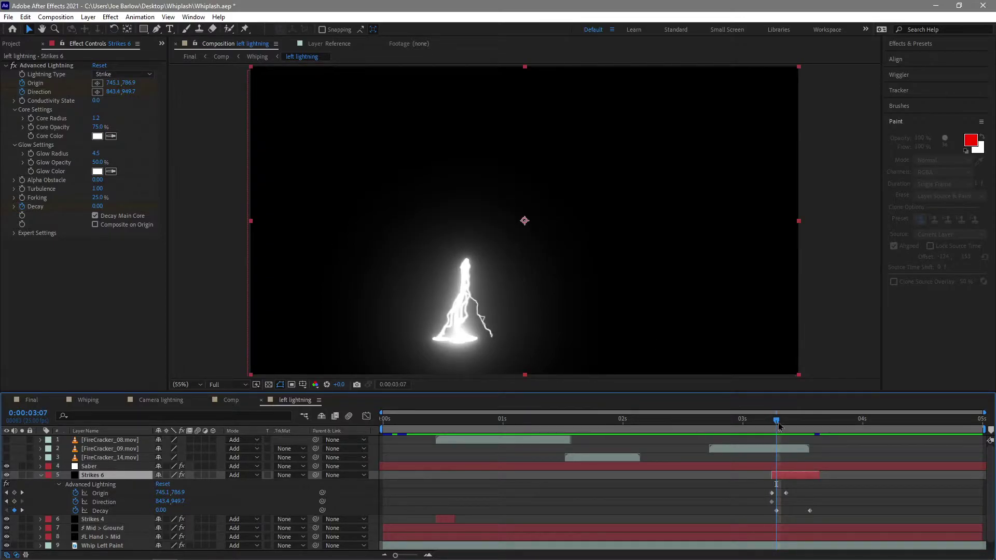
{"action": "left_click_drag", "start_coordinate": [780, 426], "coordinate": [792, 423]}
{"action": "key", "text": "Home"}
{"action": "key", "text": "space"}
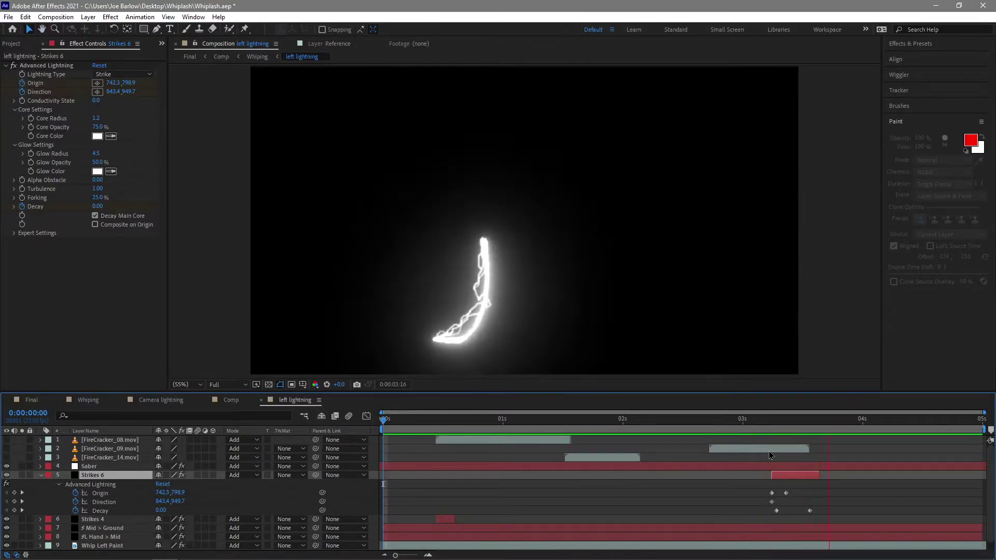
{"action": "key", "text": "space"}
Step: Switch on the three FireCracker layers and preview the left lightning comp
{"action": "left_click", "coordinate": [103, 458]}
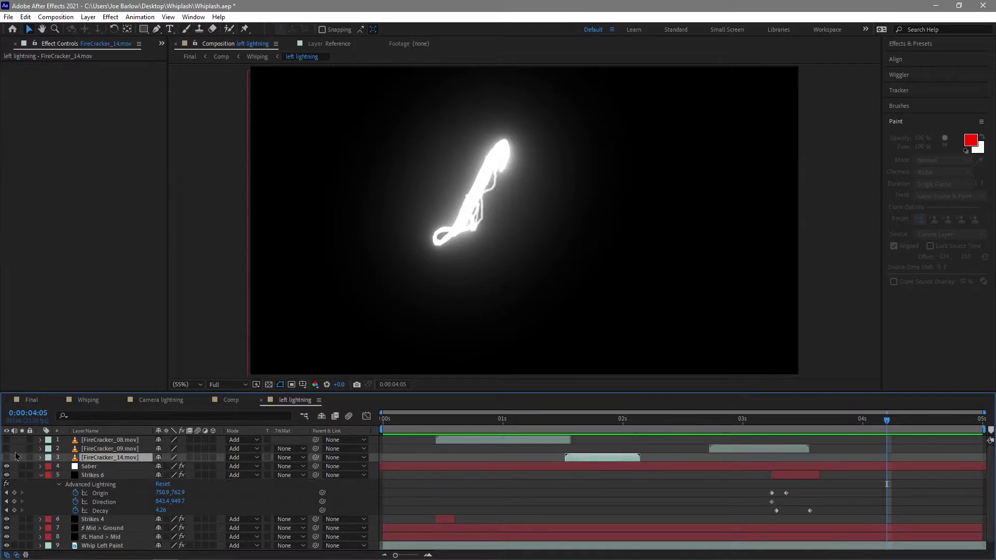
{"action": "left_click_drag", "start_coordinate": [7, 463], "coordinate": [7, 440]}
{"action": "left_click", "coordinate": [104, 450]}
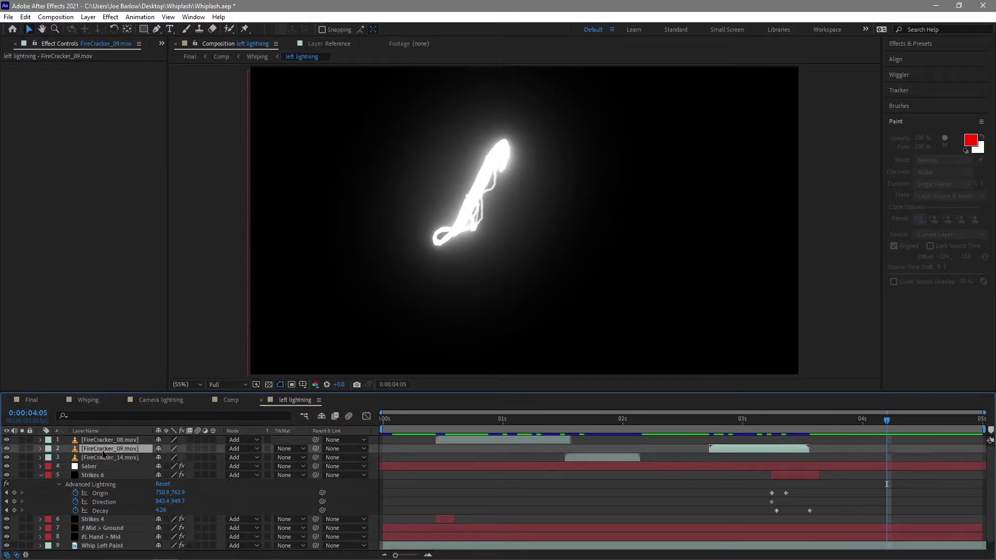
{"action": "key", "text": "space"}
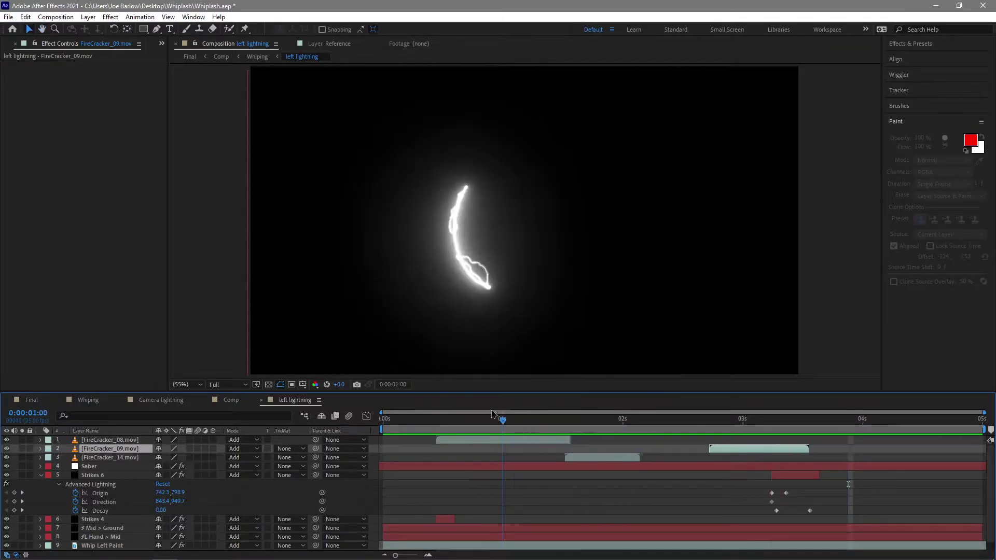
{"action": "left_click_drag", "start_coordinate": [628, 436], "coordinate": [426, 437]}
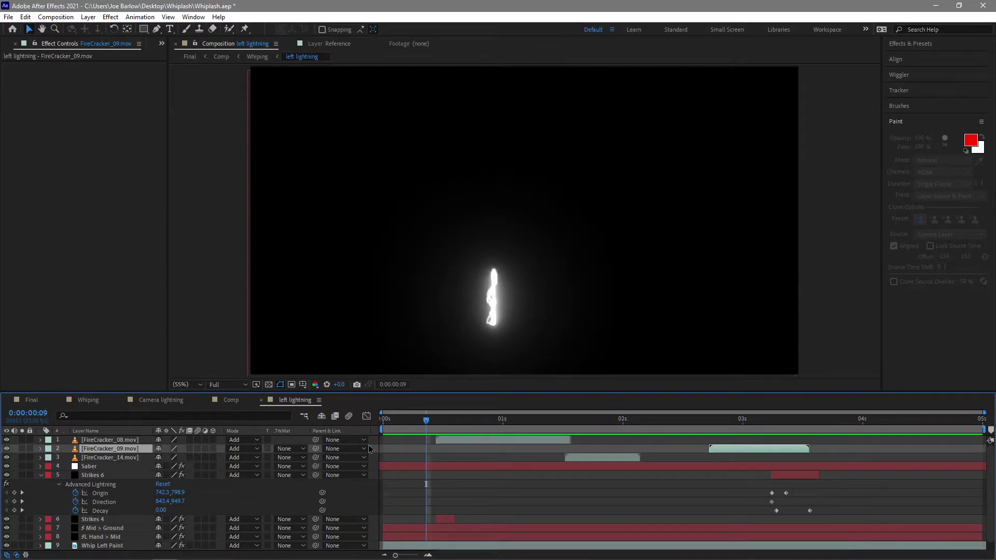
Step: Select all layers, collapse Strikes 6's properties, preview, and return to the Whiping comp
{"action": "key", "text": "ctrl+a"}
{"action": "left_click", "coordinate": [41, 475]}
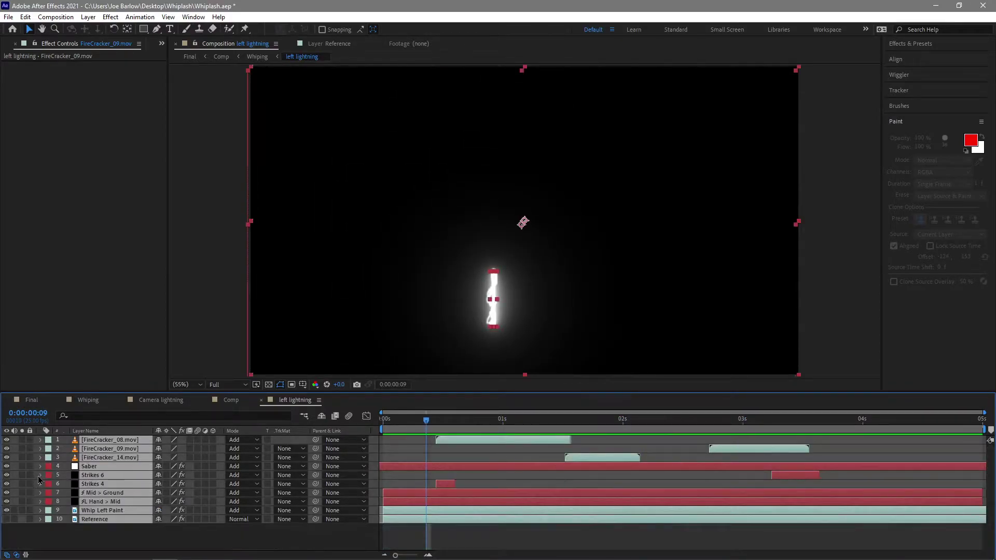
{"action": "key", "text": "space"}
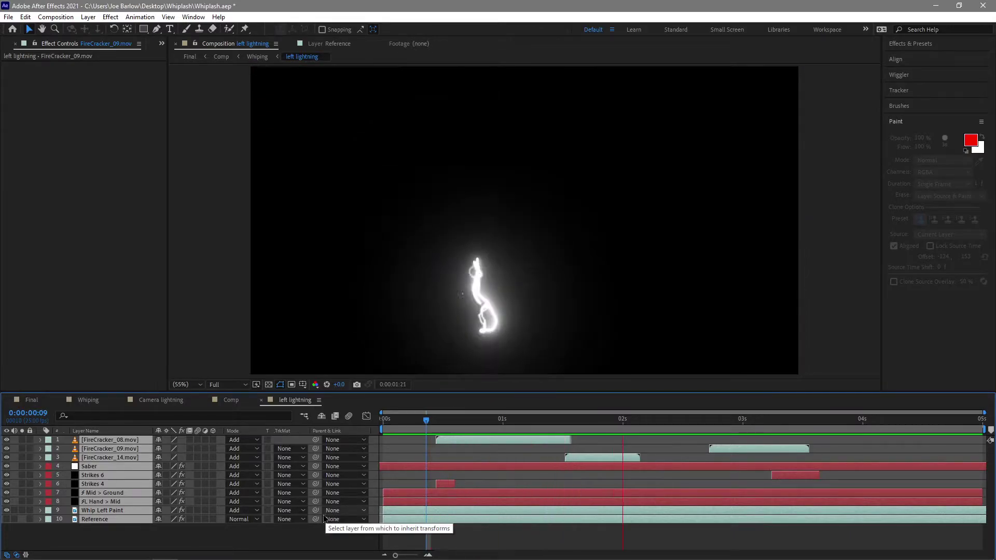
{"action": "left_click", "coordinate": [88, 400]}
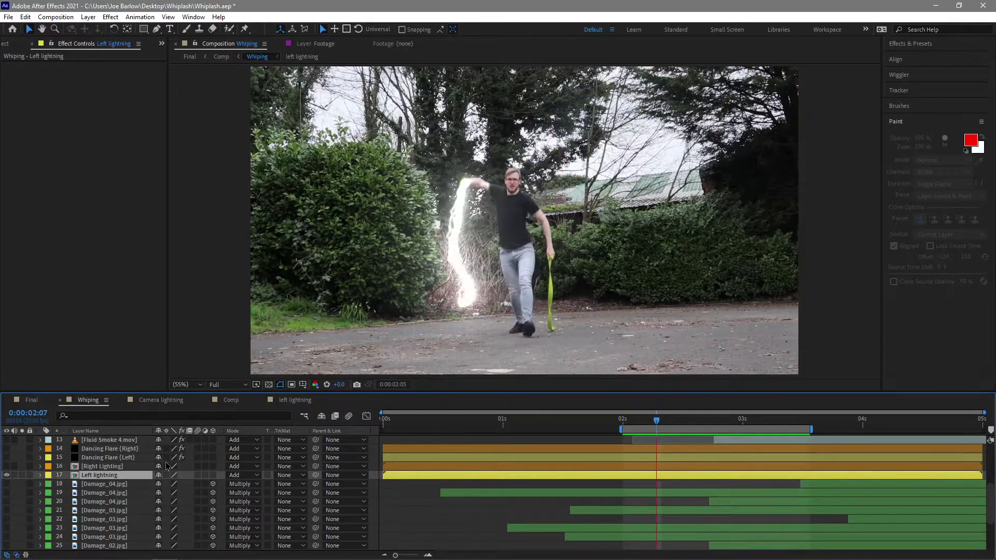
Step: Turn on layer 16 Right Lighting and preview the Whiping comp from the work-area start
{"action": "left_click", "coordinate": [6, 466]}
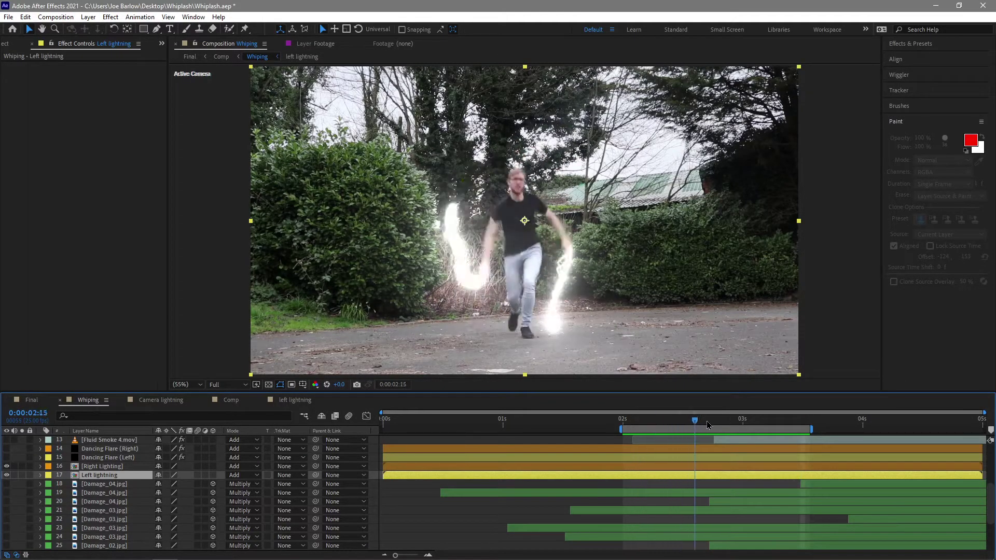
{"action": "left_click_drag", "start_coordinate": [732, 415], "coordinate": [724, 437]}
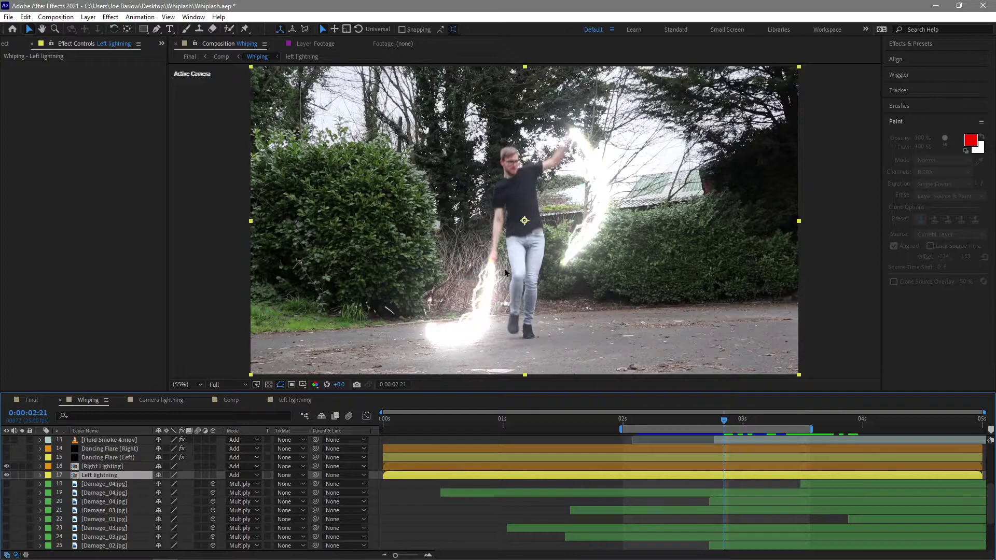
{"action": "left_click", "coordinate": [677, 422]}
{"action": "key", "text": "space"}
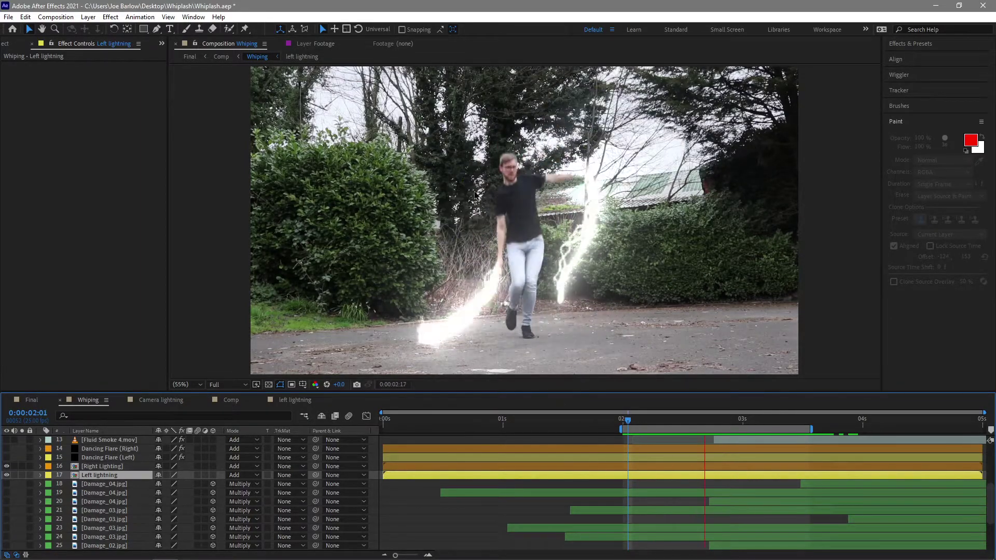
{"action": "left_click", "coordinate": [637, 424]}
{"action": "scroll", "coordinate": [618, 473], "scroll_direction": "down", "scroll_amount": 3}
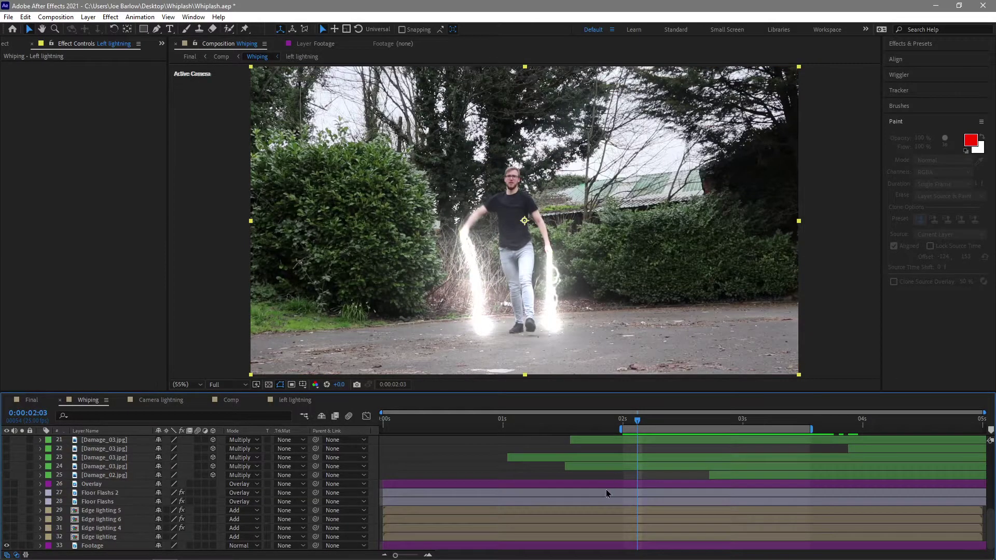
Step: Select the five Damage jpg layers (21–25) and switch on their visibility
{"action": "scroll", "coordinate": [485, 488], "scroll_direction": "up", "scroll_amount": 3}
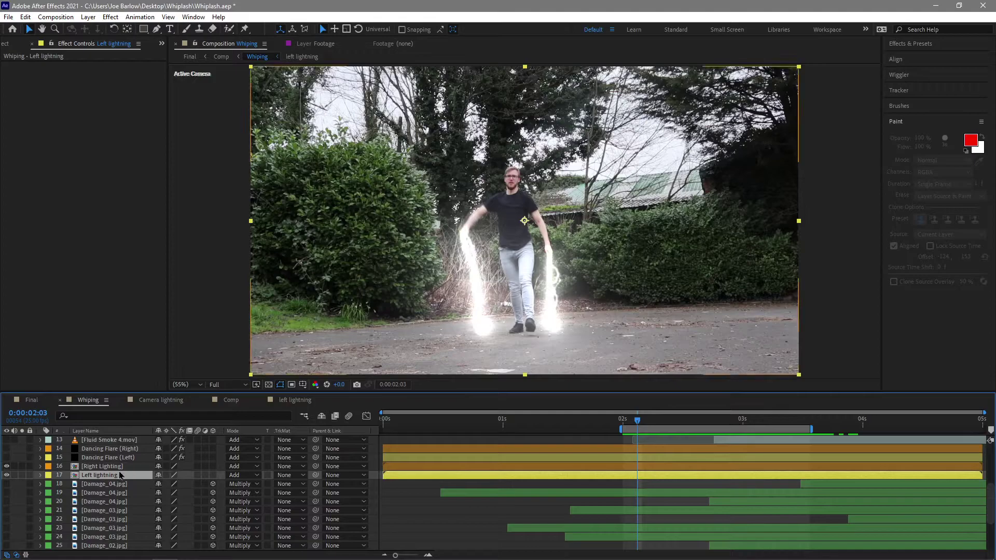
{"action": "left_click", "coordinate": [106, 484]}
{"action": "scroll", "coordinate": [116, 498], "scroll_direction": "down", "scroll_amount": 3}
{"action": "left_click", "coordinate": [98, 475], "text": "shift"}
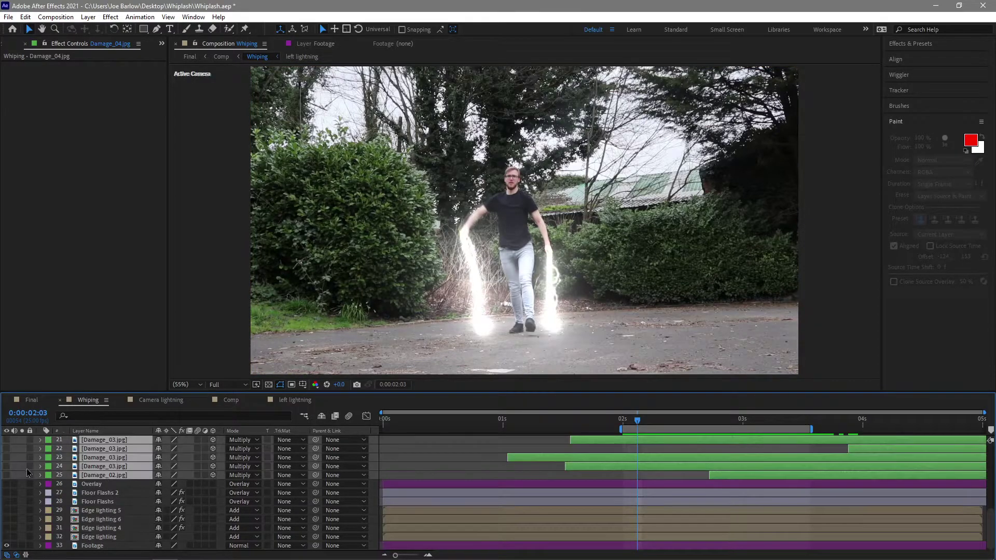
{"action": "left_click", "coordinate": [560, 429]}
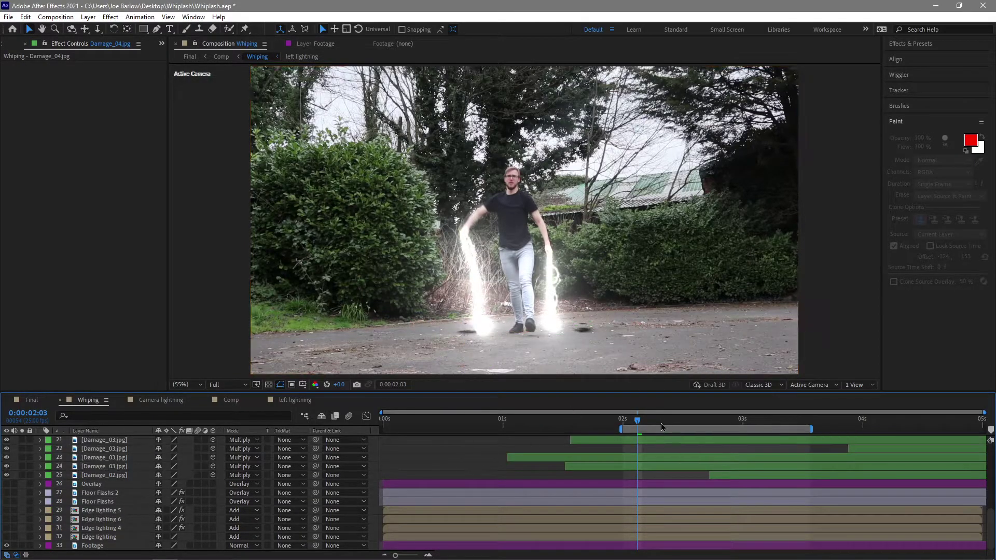
Step: Preview the scorch marks, scrubbing between 0:00:01:03 and 0:00:01:13
{"action": "left_click_drag", "start_coordinate": [628, 424], "coordinate": [701, 433]}
{"action": "key", "text": "space"}
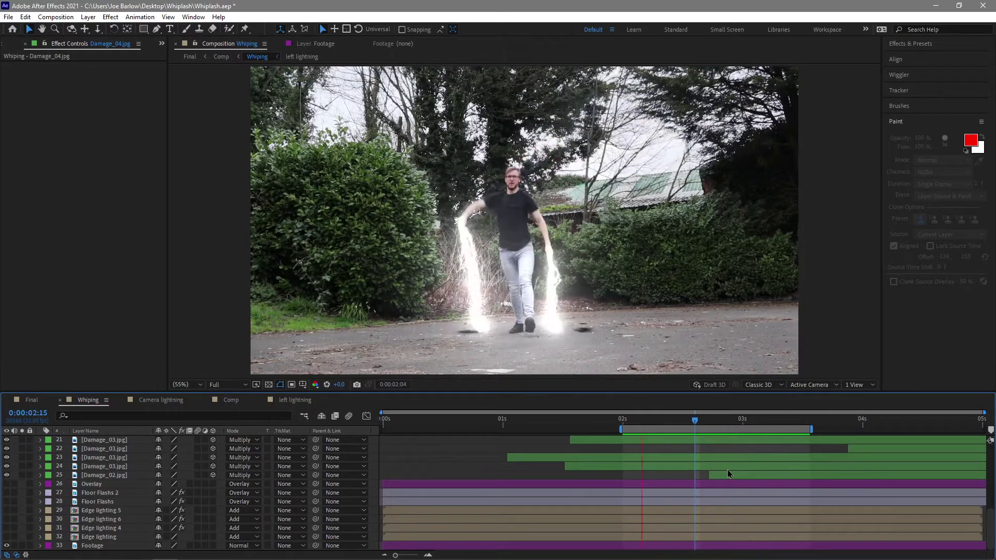
{"action": "left_click", "coordinate": [509, 429]}
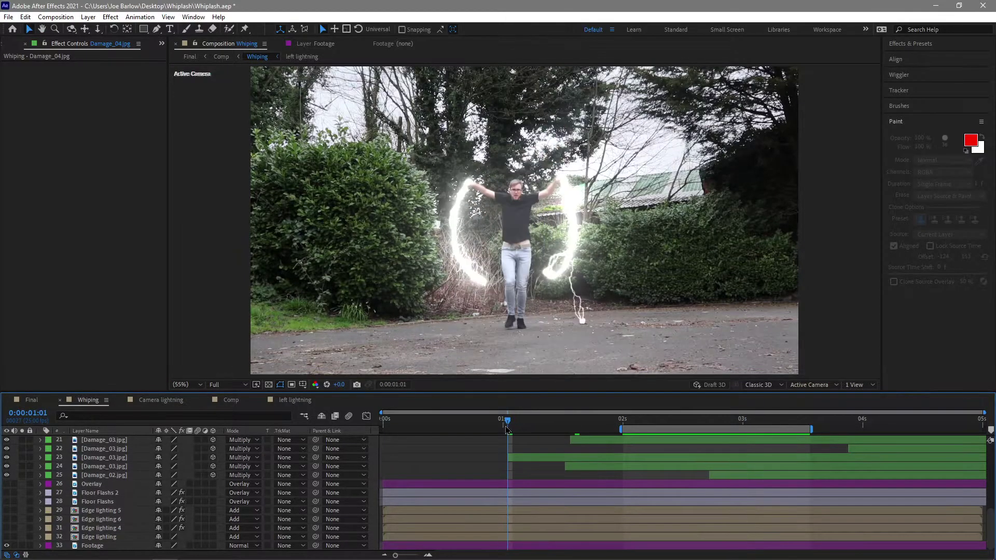
{"action": "key", "text": "space"}
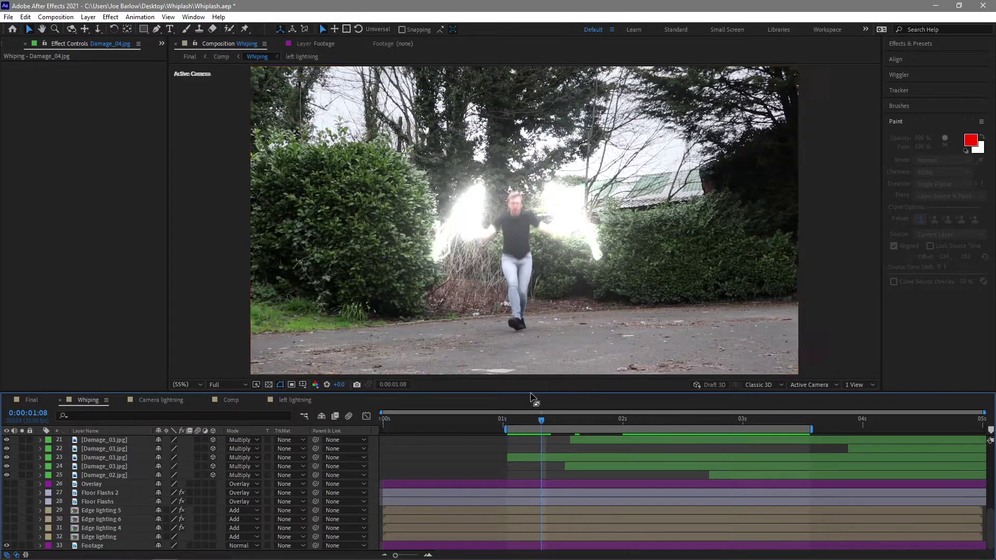
{"action": "left_click", "coordinate": [519, 429]}
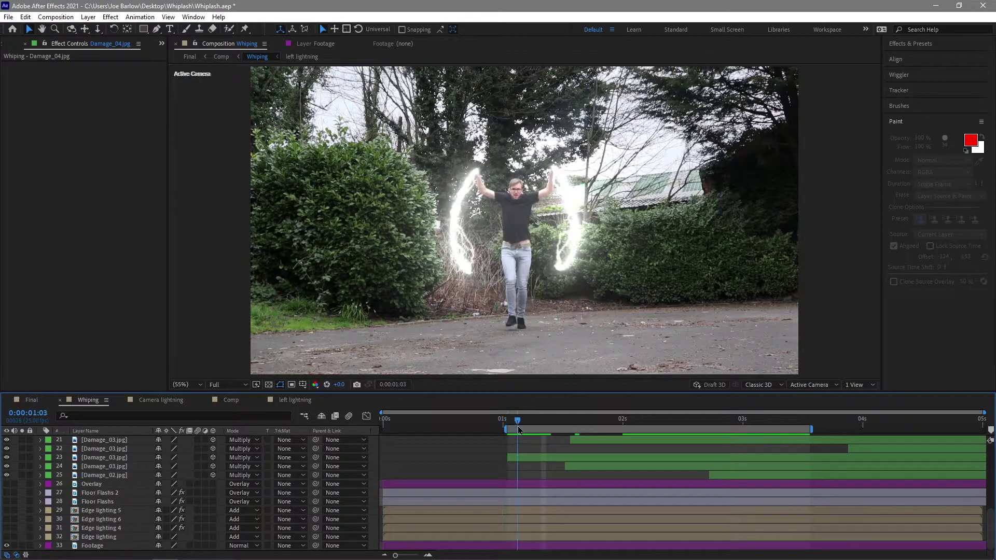
{"action": "left_click_drag", "start_coordinate": [519, 429], "coordinate": [568, 439]}
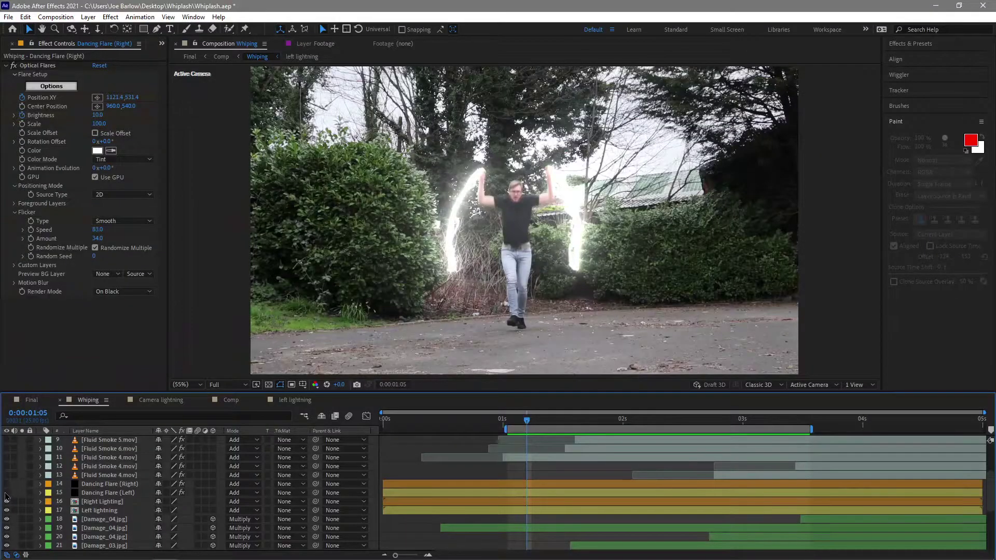
Step: Show the Dancing Flare (Right) layer's Position XY and Brightness keyframes and preview it from 0:00:01:03
{"action": "left_click", "coordinate": [116, 484]}
{"action": "key", "text": "u"}
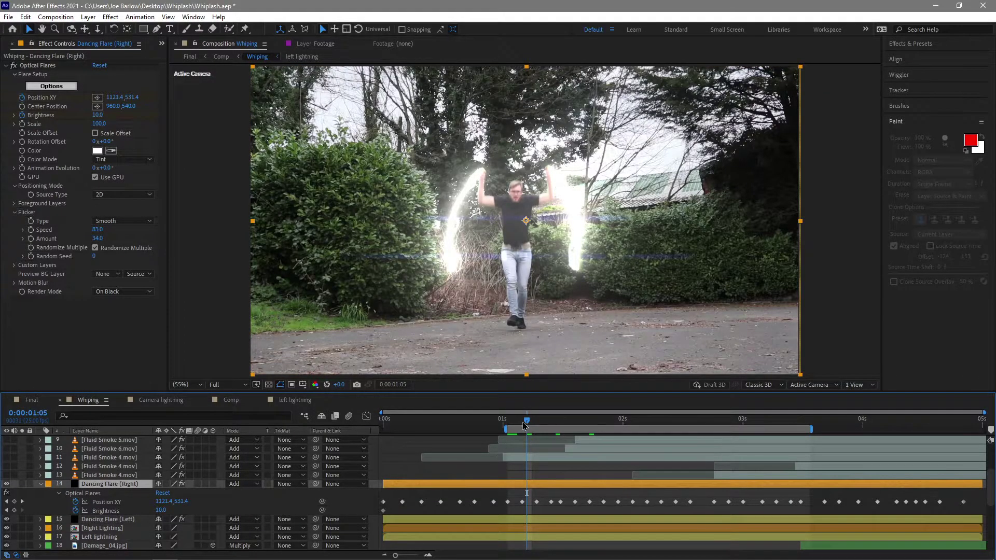
{"action": "left_click", "coordinate": [518, 423]}
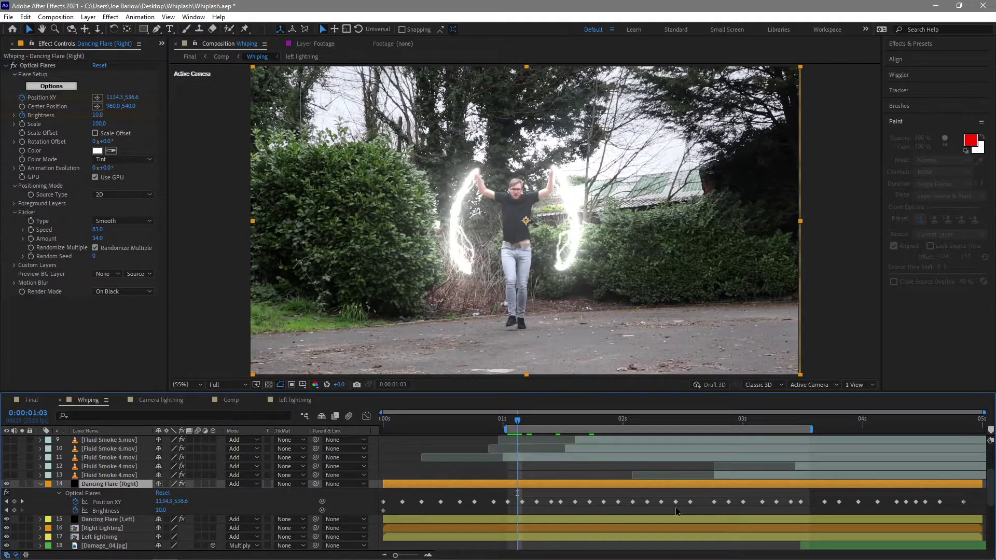
{"action": "key", "text": "space"}
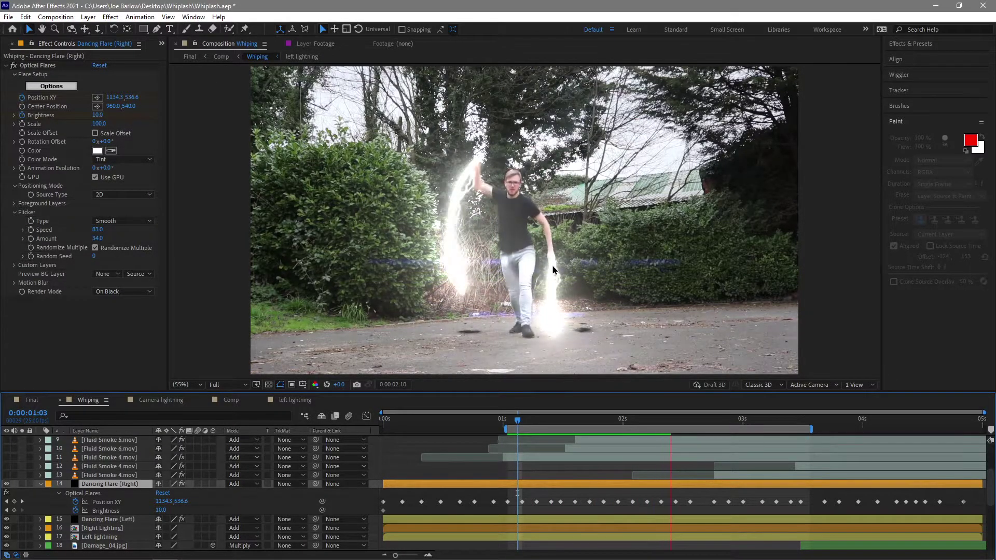
{"action": "left_click", "coordinate": [673, 427]}
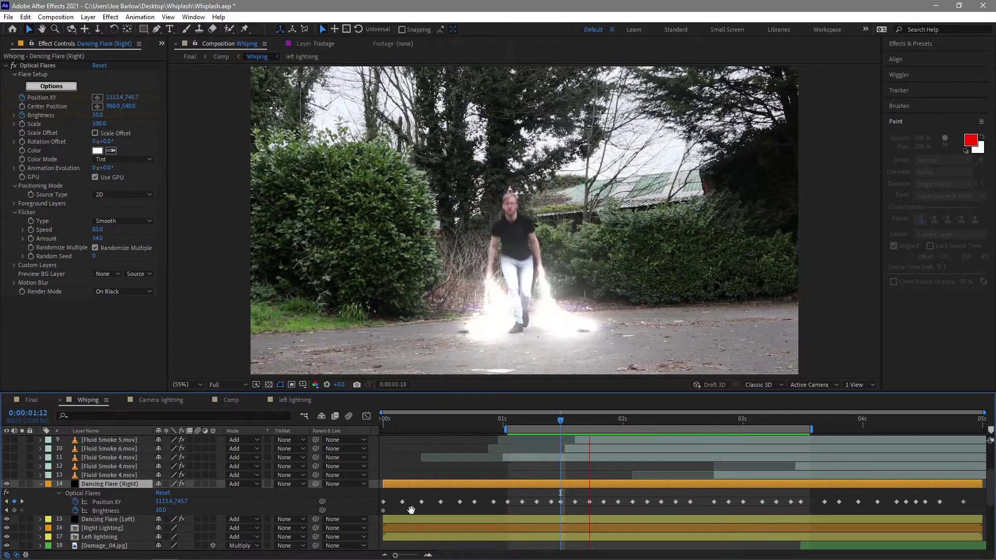
{"action": "key", "text": "space"}
Step: Collapse the flare's properties, select Dancing Flare (Right) 3 through 7, and start the preview
{"action": "left_click", "coordinate": [41, 486]}
{"action": "scroll", "coordinate": [111, 488], "scroll_direction": "up", "scroll_amount": 3}
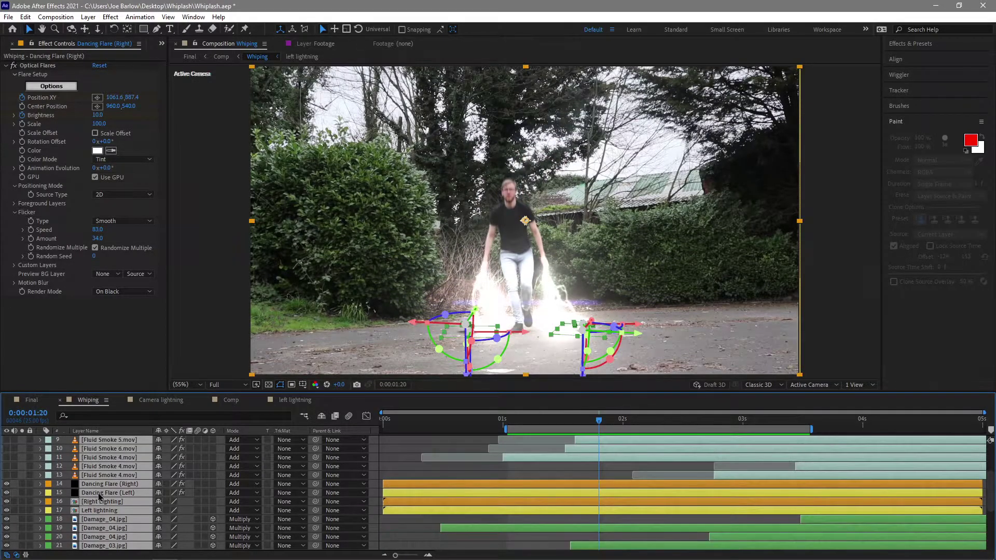
{"action": "left_click", "coordinate": [112, 466]}
{"action": "left_click", "coordinate": [111, 501], "text": "shift"}
{"action": "key", "text": "space"}
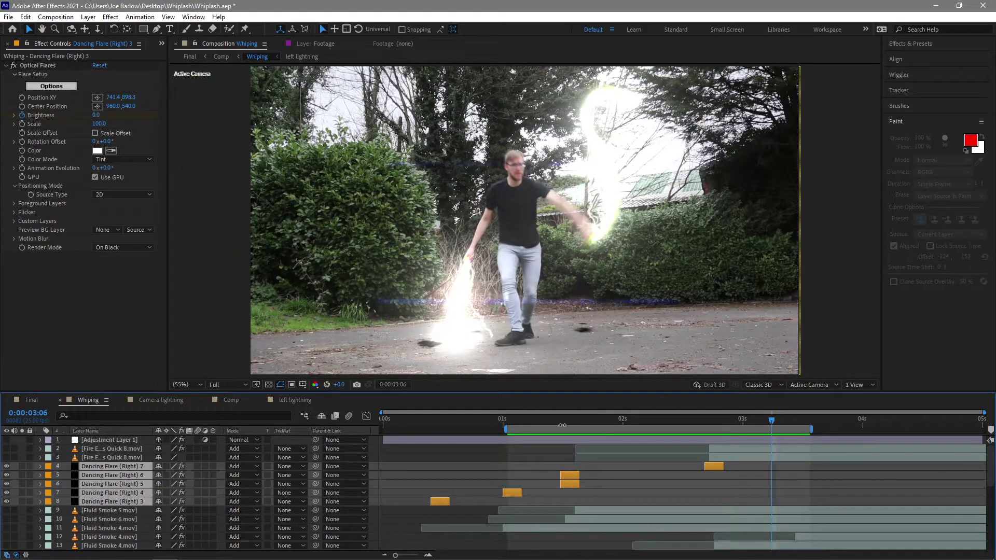
{"action": "mouse_move", "coordinate": [562, 425]}
{"action": "left_mouse_down"}
{"action": "mouse_move", "coordinate": [571, 423]}
{"action": "mouse_move", "coordinate": [551, 422]}
{"action": "mouse_move", "coordinate": [567, 425]}
{"action": "left_mouse_up"}
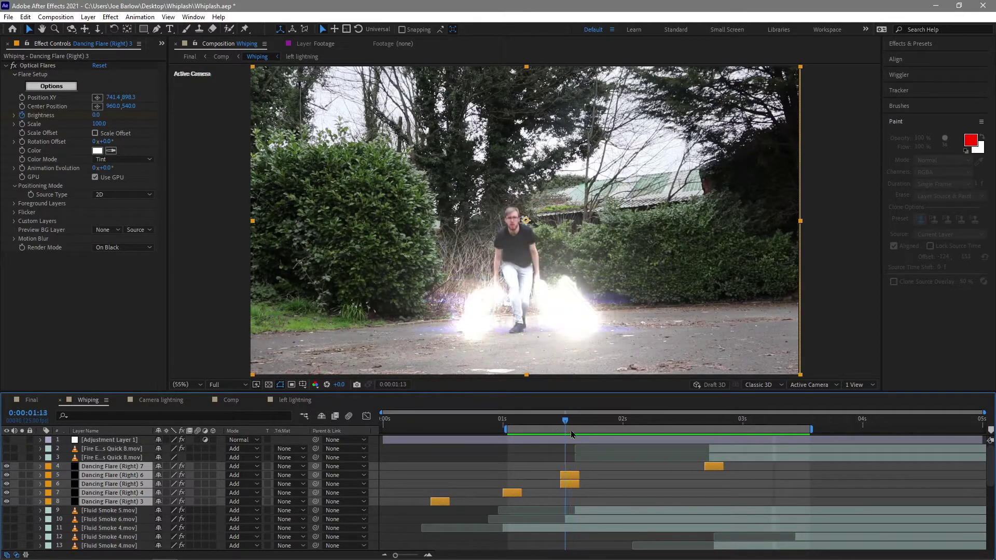
{"action": "left_click", "coordinate": [571, 434]}
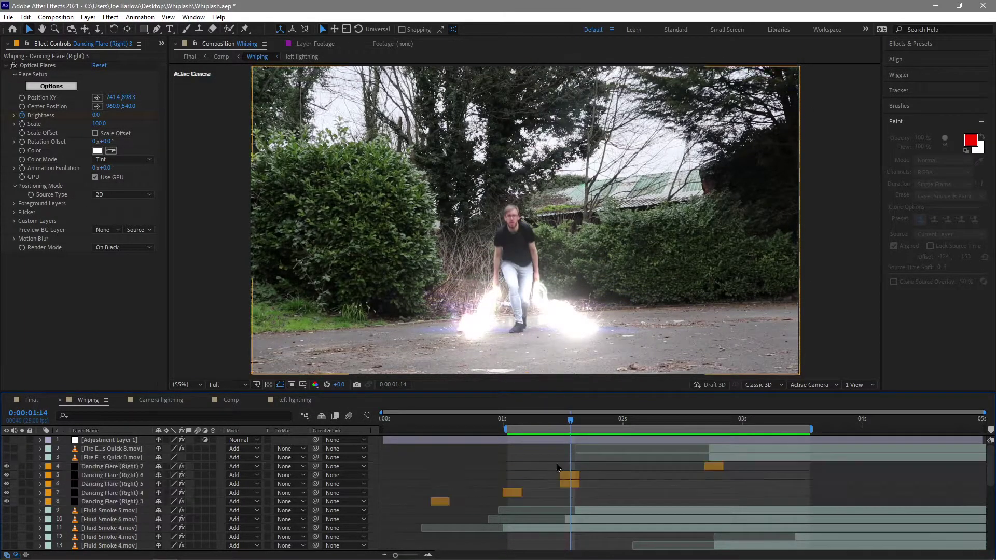
{"action": "left_click", "coordinate": [560, 510]}
{"action": "left_click_drag", "start_coordinate": [571, 421], "coordinate": [616, 445]}
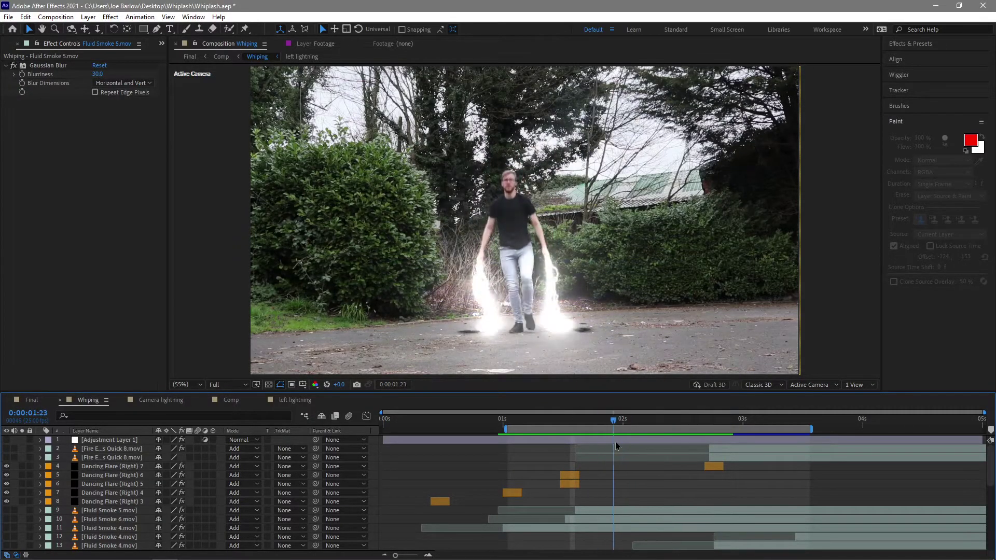
Step: Select the Fire Embers Quick 8 and Fluid Smoke layers to inspect them
{"action": "left_click", "coordinate": [122, 457]}
{"action": "left_click", "coordinate": [109, 450], "text": "shift"}
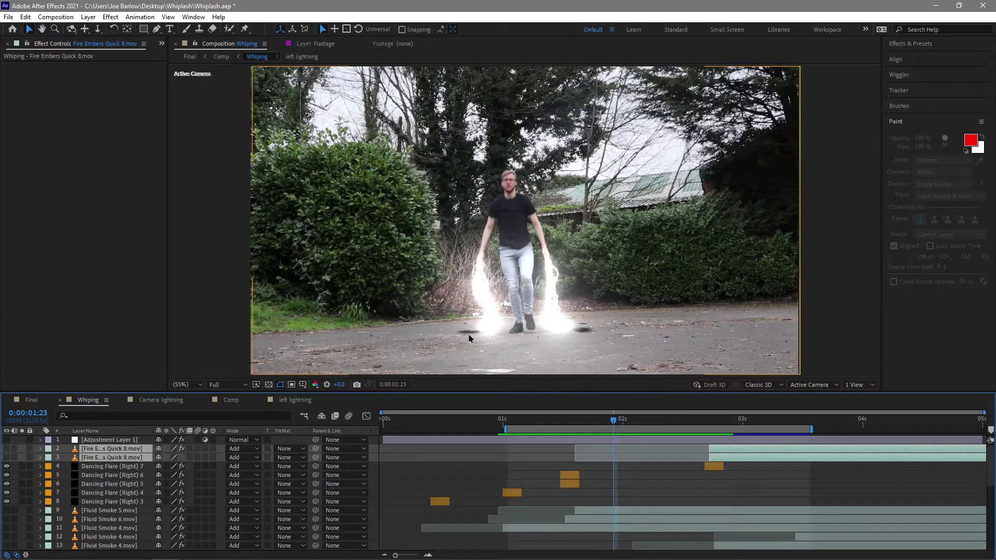
{"action": "left_click", "coordinate": [110, 510]}
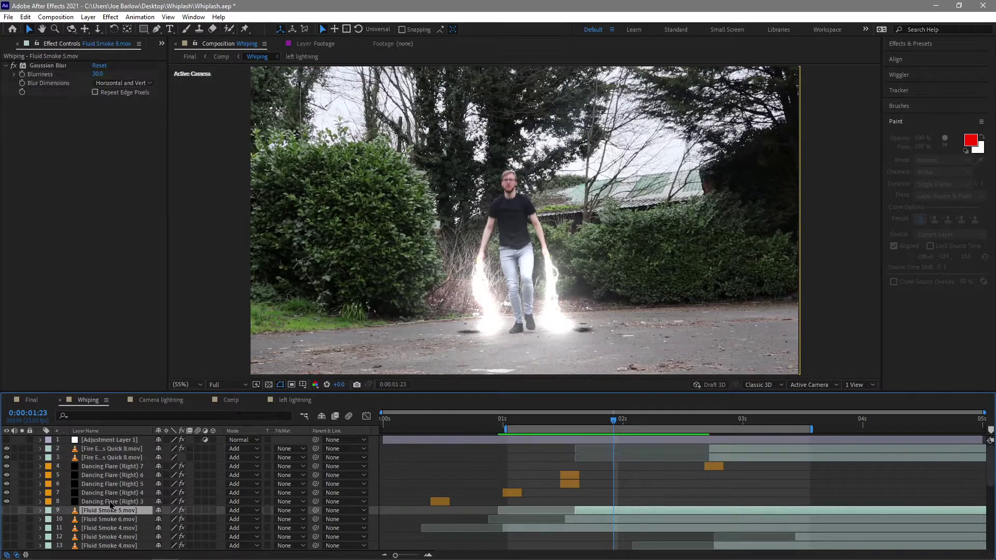
{"action": "scroll", "coordinate": [107, 501], "scroll_direction": "down", "scroll_amount": 3}
{"action": "left_click", "coordinate": [95, 476], "text": "shift"}
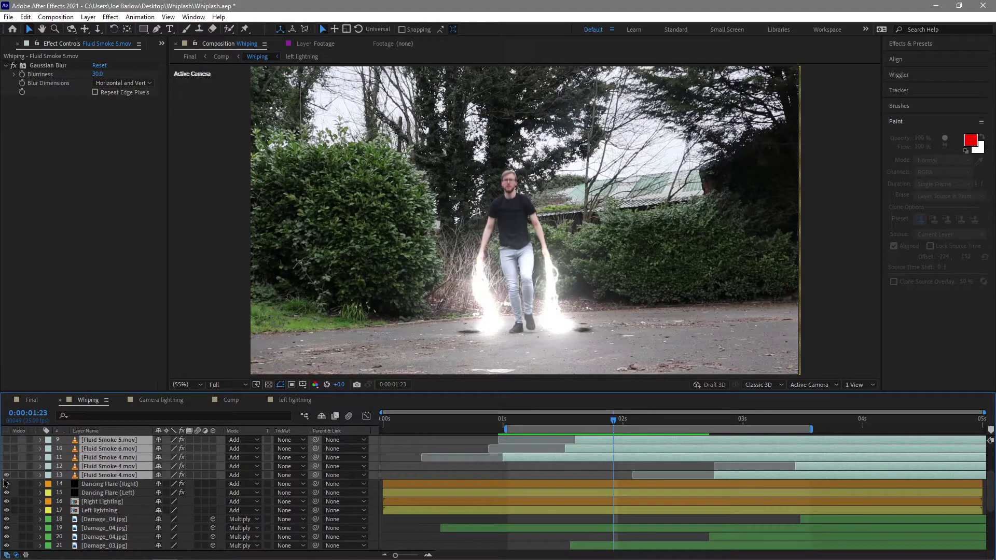
Step: Deselect the layers and preview the comp from 0:00:01:11
{"action": "left_click", "coordinate": [608, 476]}
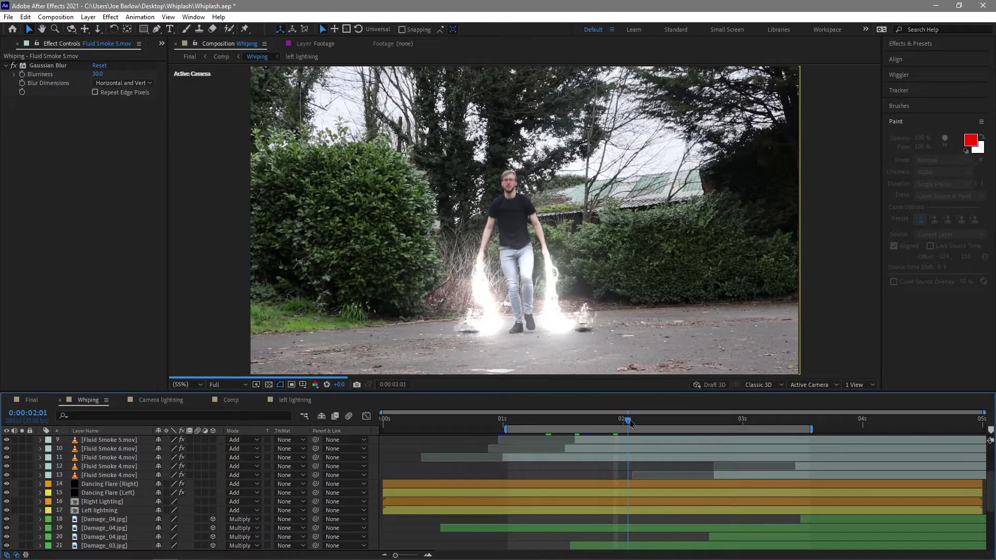
{"action": "left_click_drag", "start_coordinate": [631, 424], "coordinate": [560, 428]}
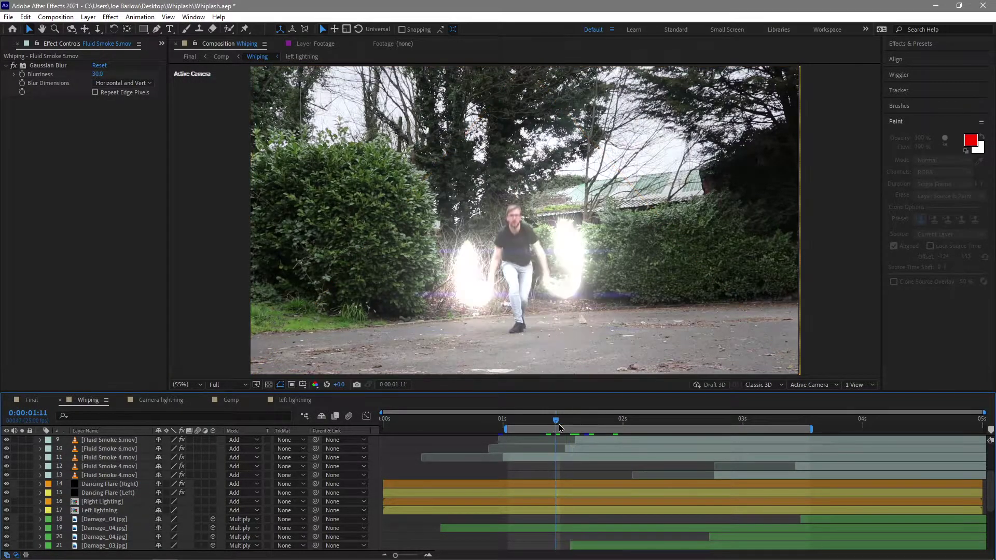
{"action": "key", "text": "space"}
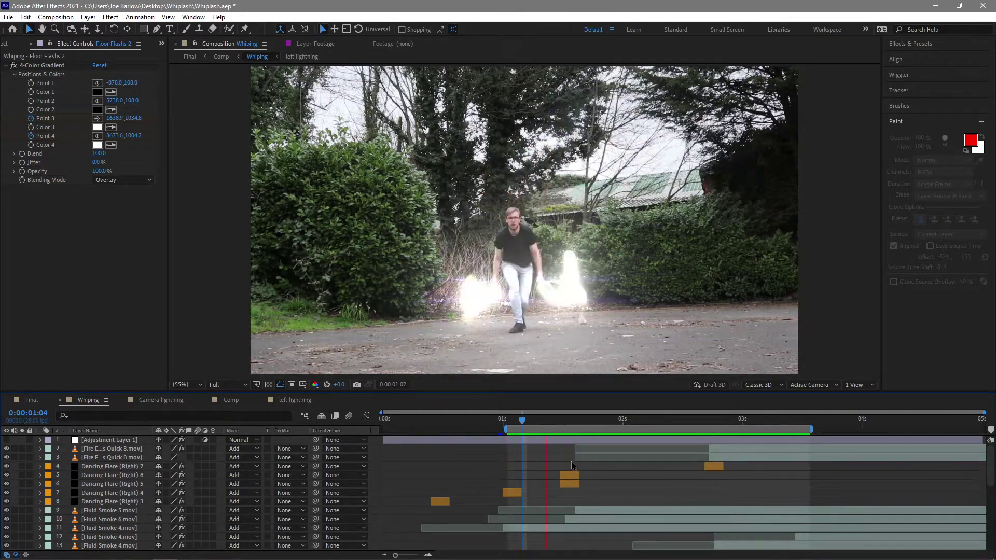
Step: Stop the preview and select Floor Flashes, then Floor Flashes 2
{"action": "scroll", "coordinate": [571, 462], "scroll_direction": "down", "scroll_amount": 5}
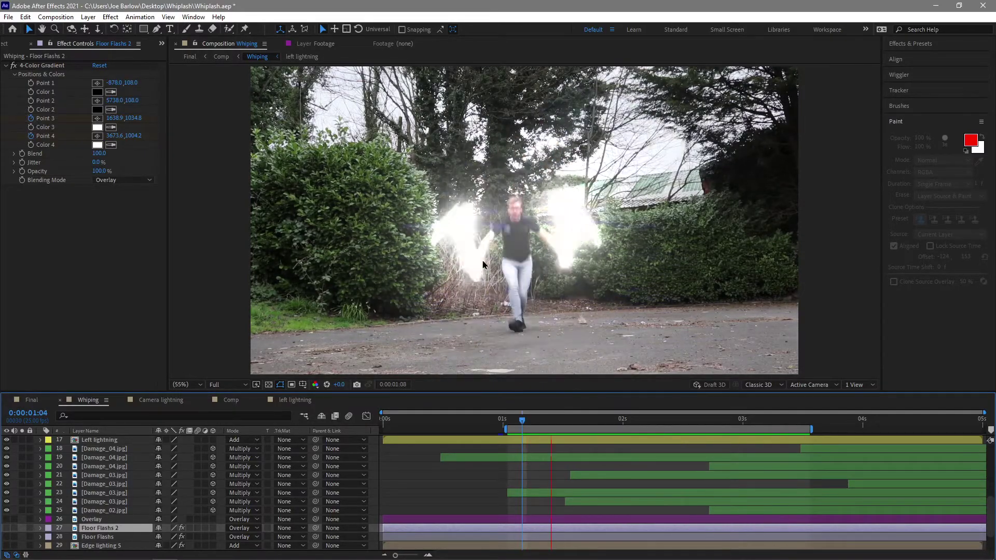
{"action": "key", "text": "space"}
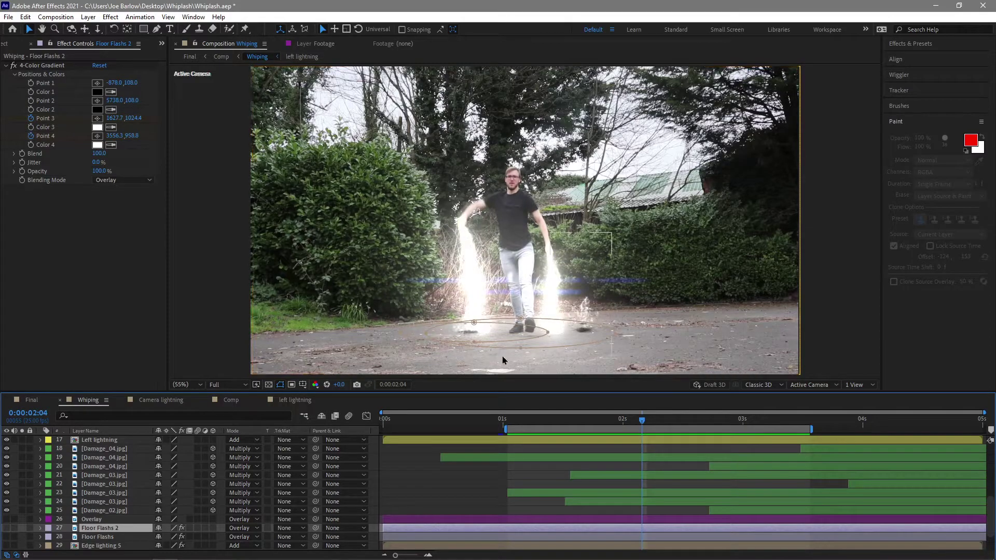
{"action": "left_click", "coordinate": [458, 487]}
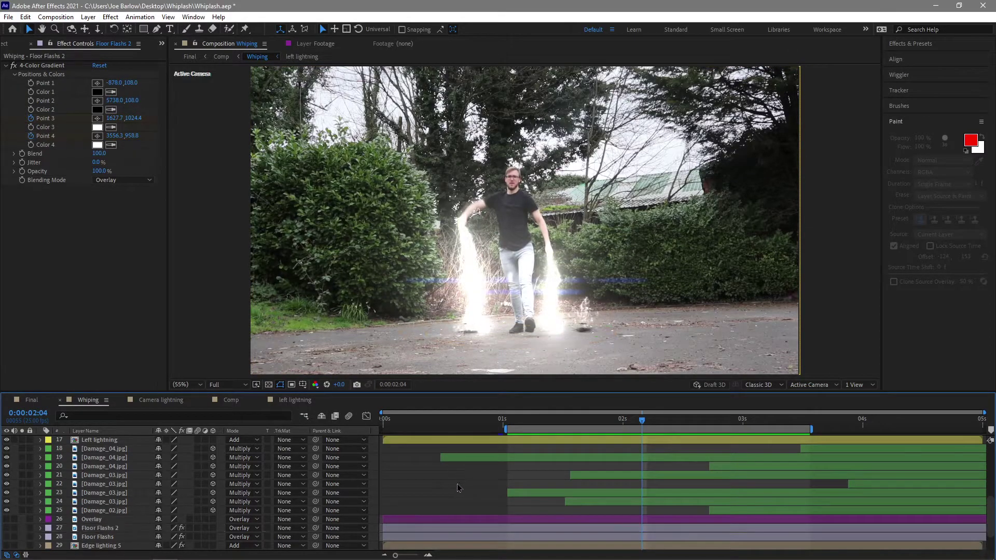
{"action": "left_click", "coordinate": [98, 528]}
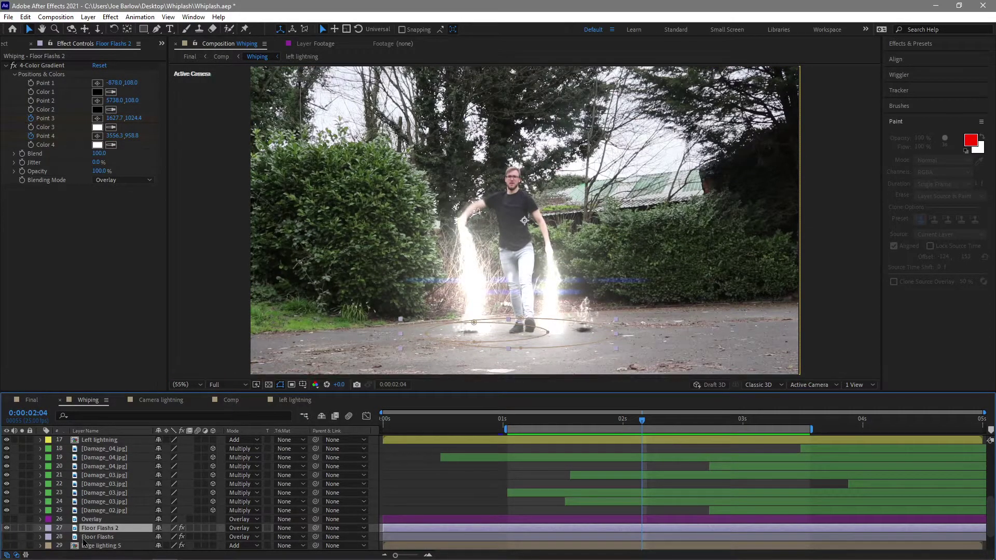
{"action": "left_click", "coordinate": [7, 537]}
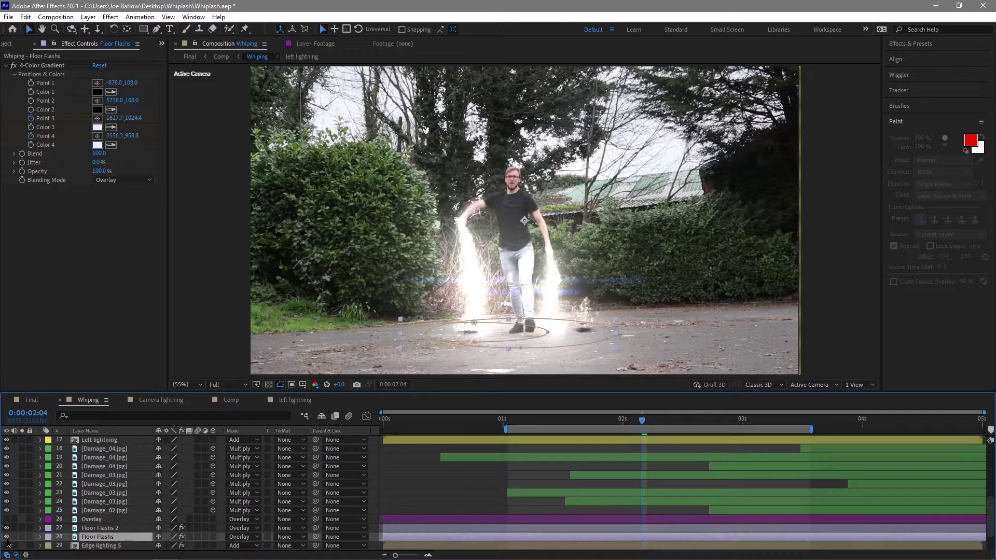
{"action": "left_click", "coordinate": [97, 528]}
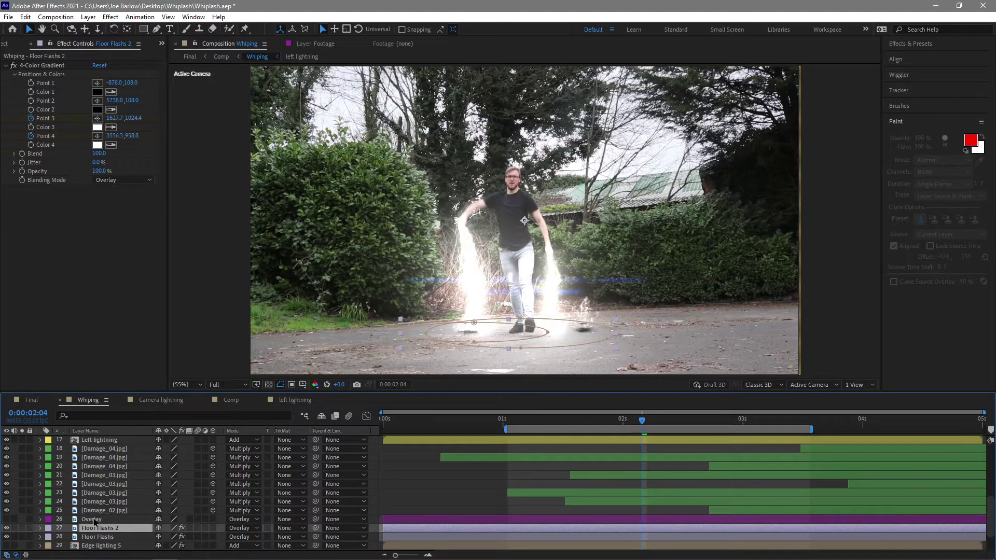
Step: Show Floor Flashes 2's animated properties, scrub to about 0:00:02:16, then deselect the layers
{"action": "key", "text": "u"}
{"action": "scroll", "coordinate": [669, 431], "scroll_direction": "down", "scroll_amount": 1}
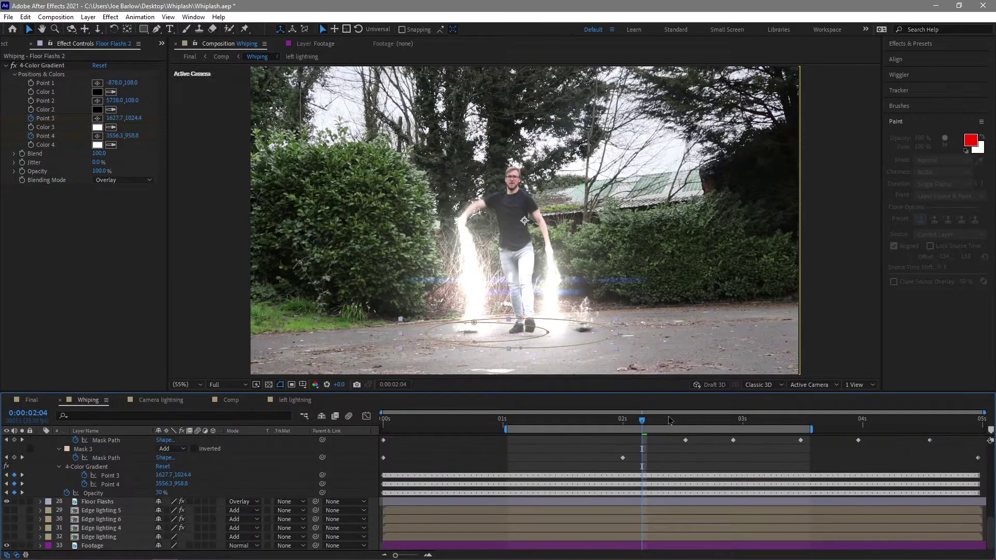
{"action": "mouse_move", "coordinate": [680, 420]}
{"action": "left_mouse_down"}
{"action": "mouse_move", "coordinate": [729, 418]}
{"action": "mouse_move", "coordinate": [695, 419]}
{"action": "left_mouse_up"}
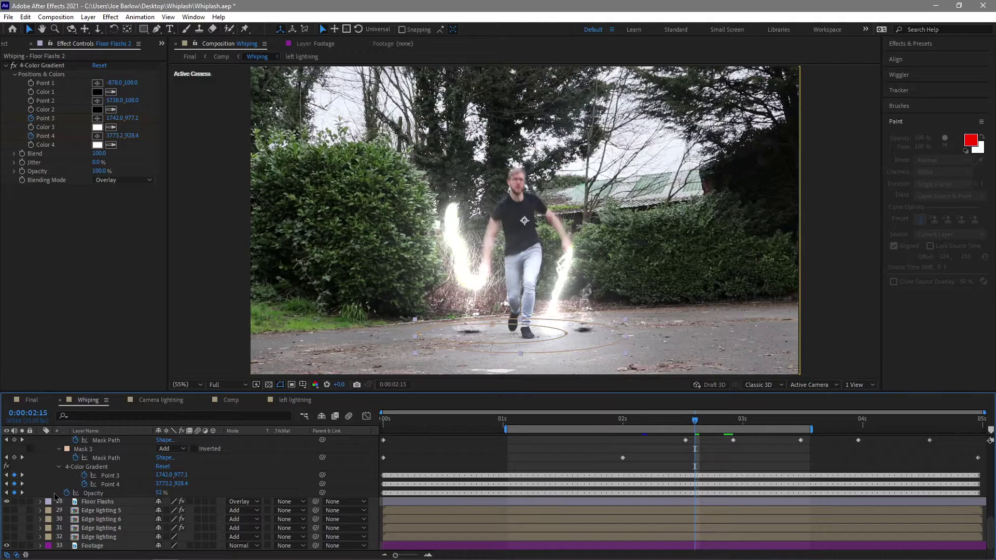
{"action": "scroll", "coordinate": [56, 496], "scroll_direction": "up", "scroll_amount": 2}
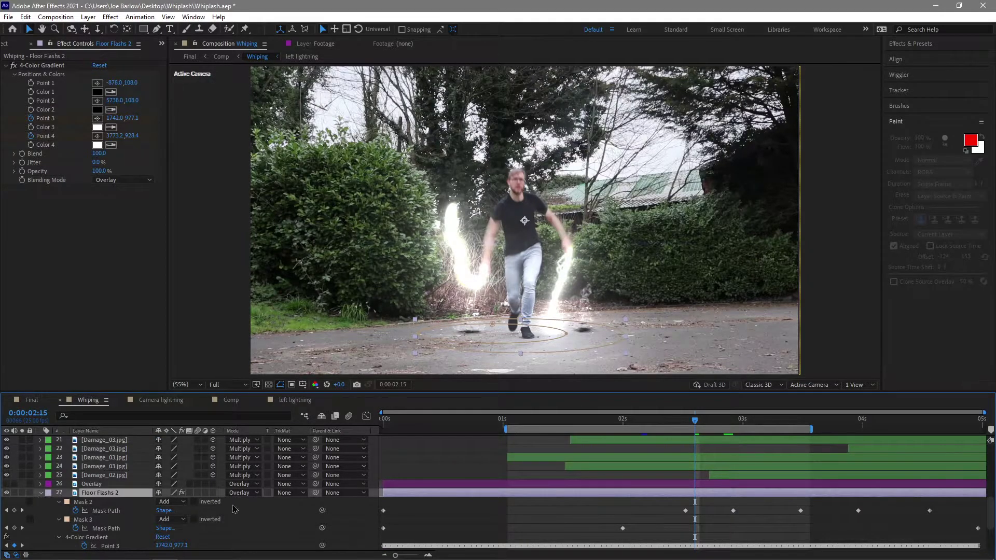
{"action": "left_click_drag", "start_coordinate": [411, 533], "coordinate": [571, 557]}
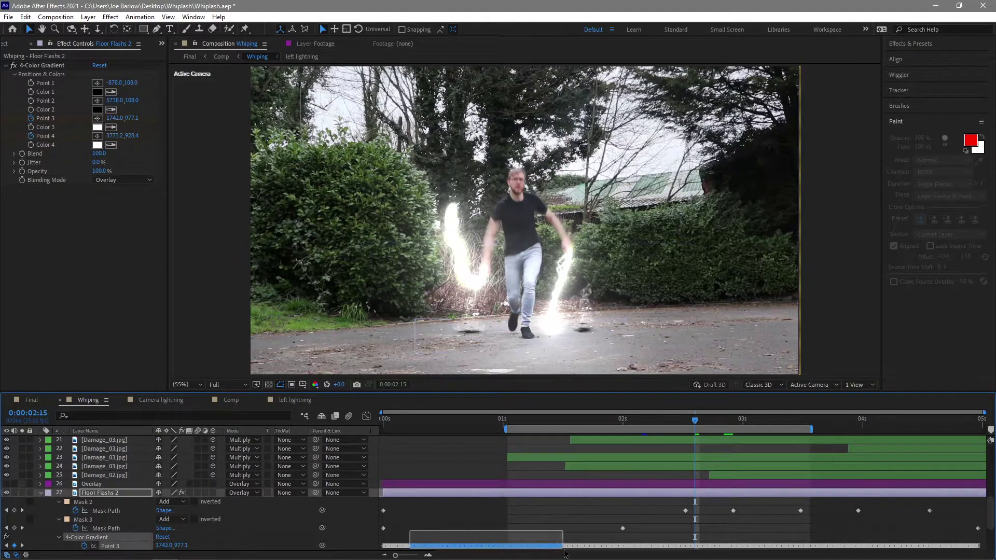
{"action": "left_click", "coordinate": [552, 528]}
{"action": "scroll", "coordinate": [549, 527], "scroll_direction": "down", "scroll_amount": 2}
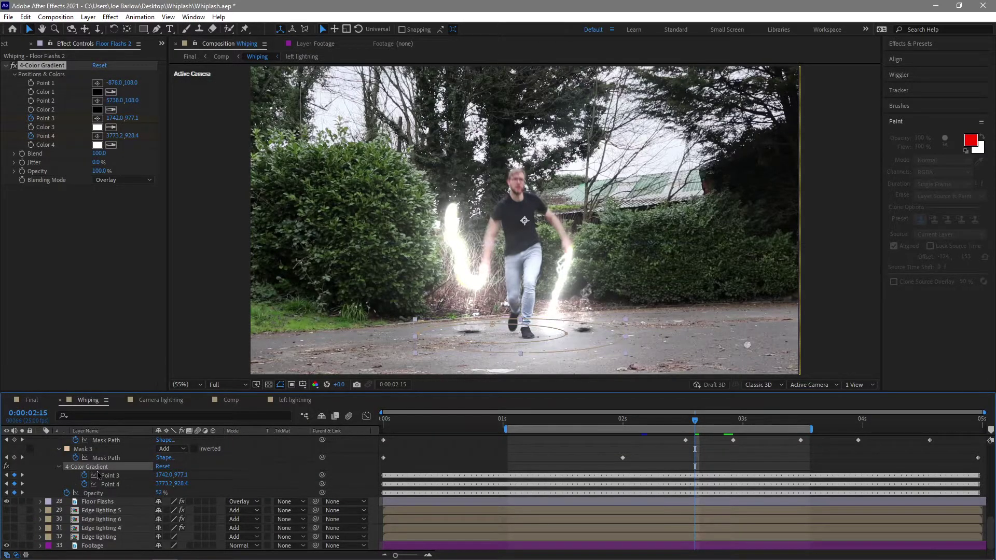
Step: Return to 0:00:01:22, collapse Floor Flashes 2 and make the Overlay layer visible again
{"action": "left_click", "coordinate": [609, 425]}
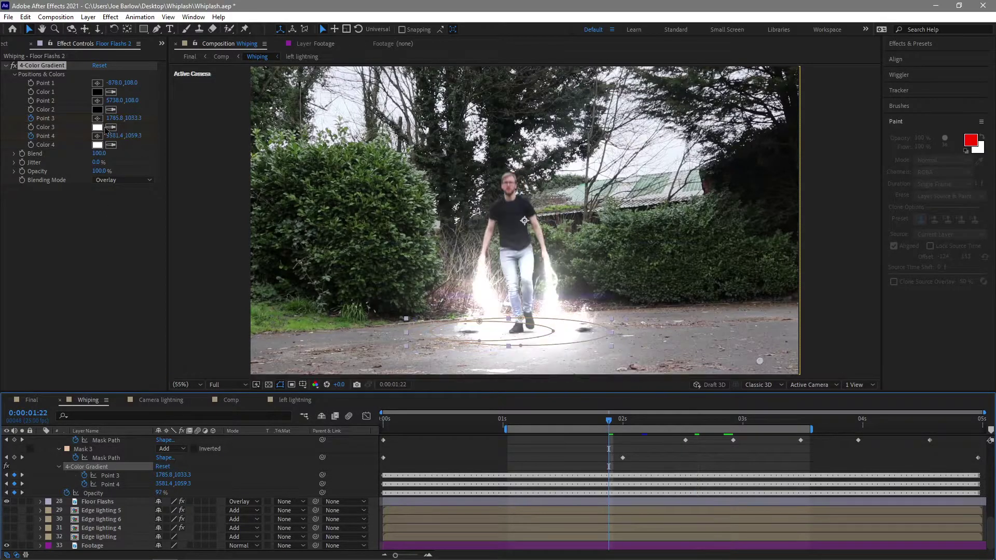
{"action": "scroll", "coordinate": [147, 489], "scroll_direction": "up", "scroll_amount": 2}
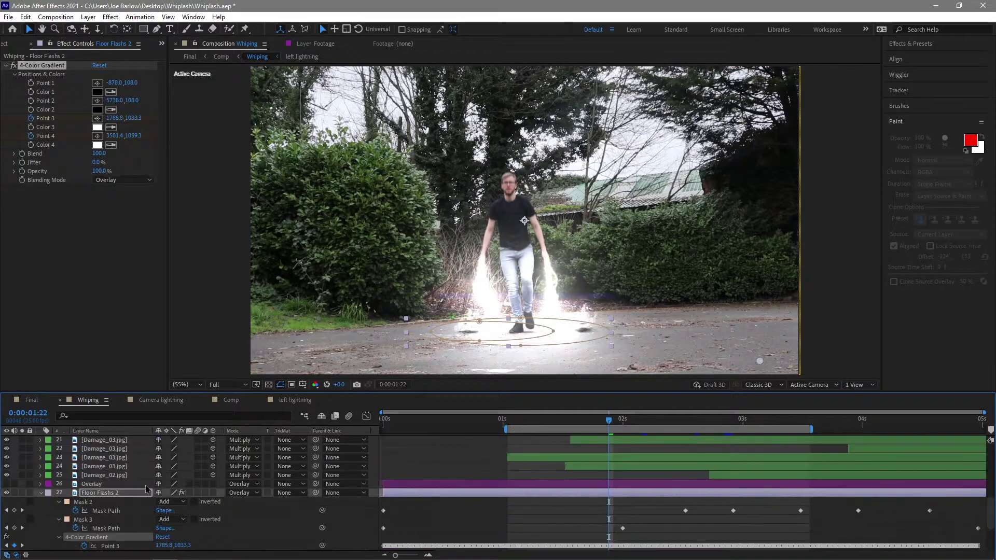
{"action": "left_click", "coordinate": [45, 497]}
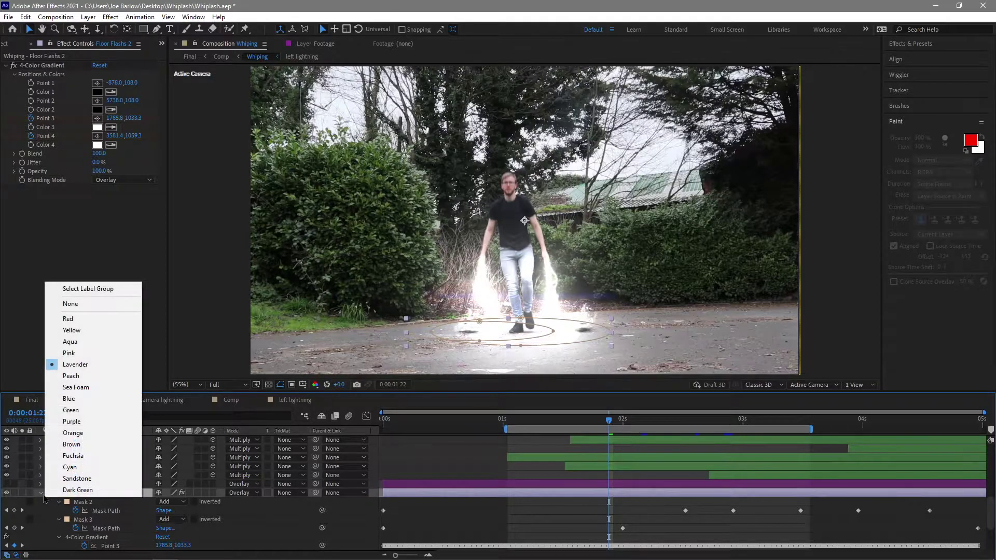
{"action": "left_click", "coordinate": [40, 492]}
{"action": "left_click", "coordinate": [6, 484]}
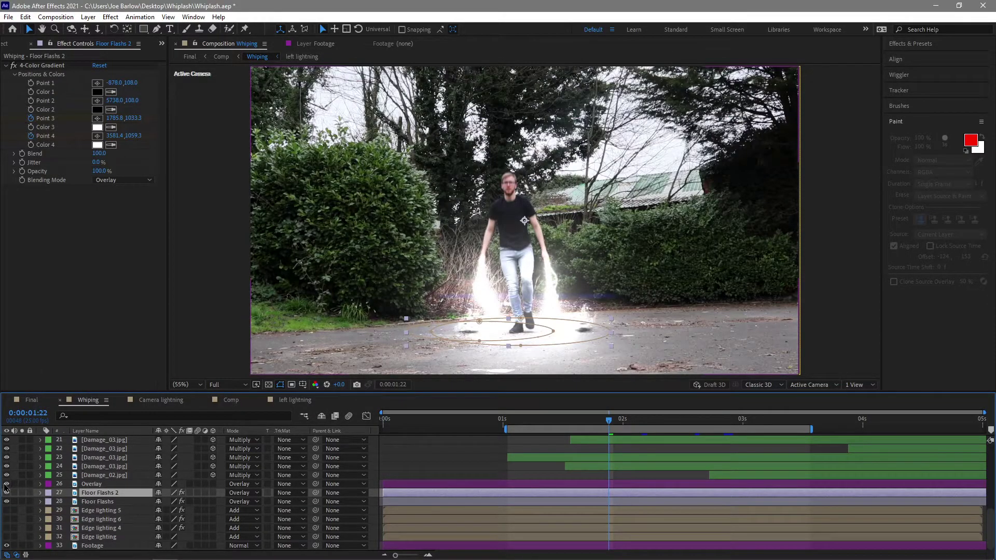
Step: Select the Overlay layer, then the Edge lighting layer
{"action": "left_click", "coordinate": [95, 485]}
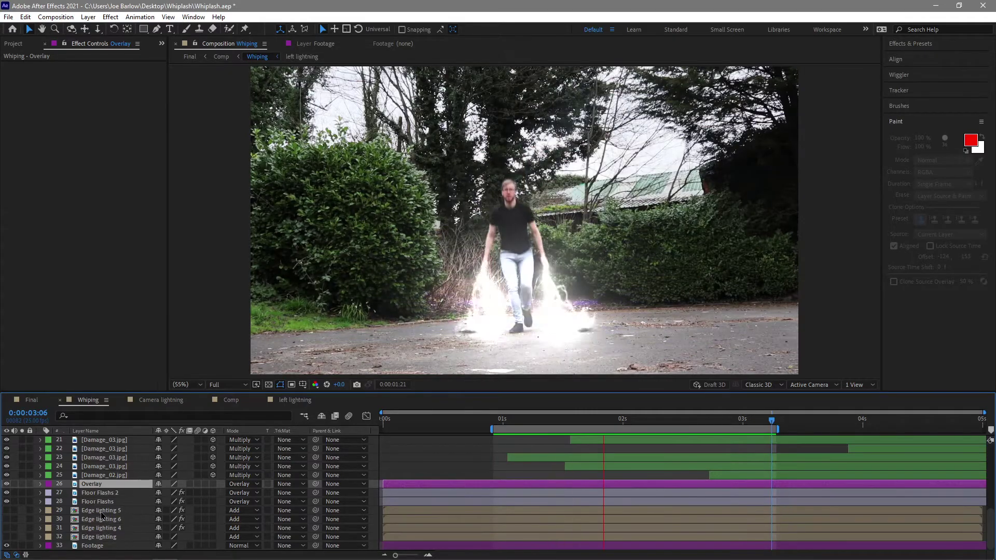
{"action": "left_click", "coordinate": [99, 537]}
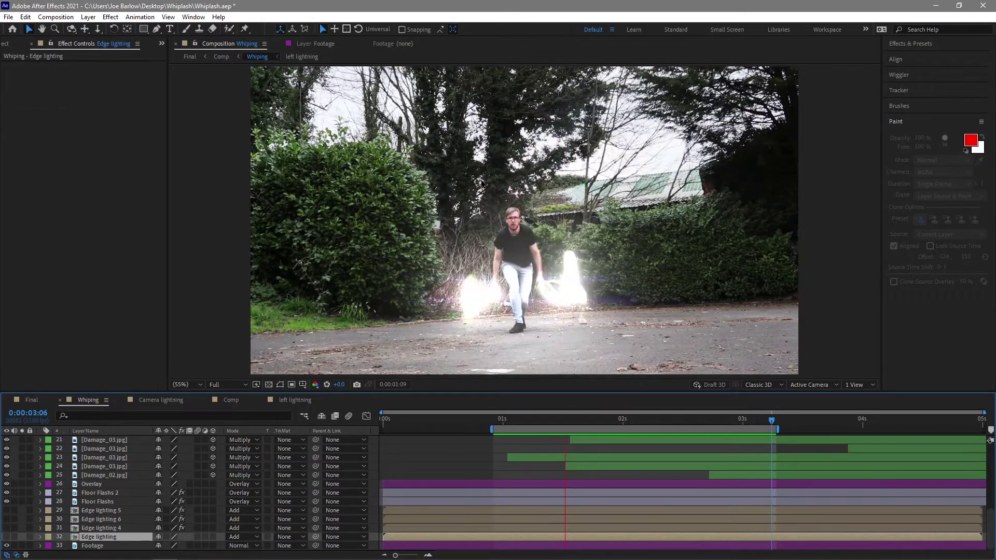
Step: Open the Edge lightign precomp, inspect the Edge light layer's Inner Glow style, and close it
{"action": "double_click", "coordinate": [98, 537]}
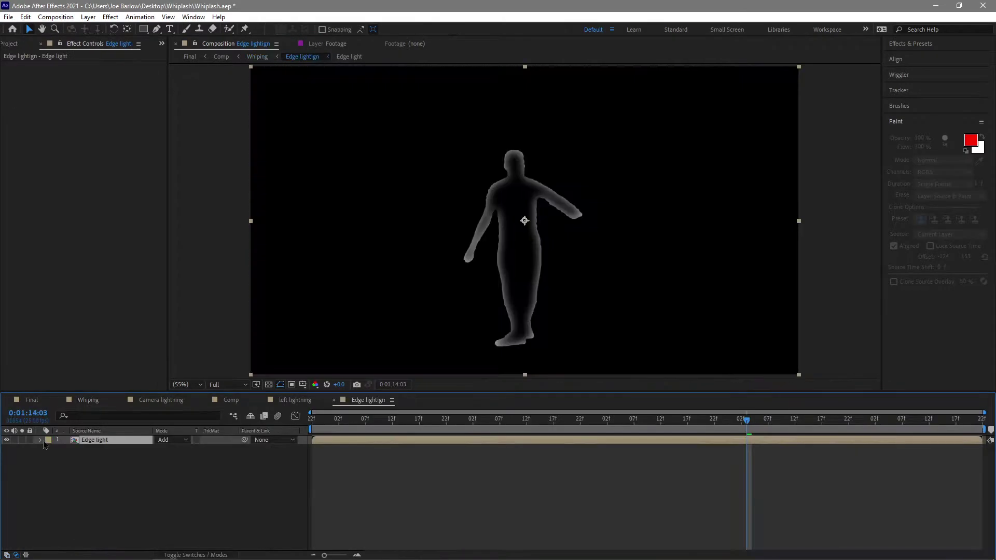
{"action": "left_click", "coordinate": [40, 440]}
{"action": "left_click", "coordinate": [49, 468]}
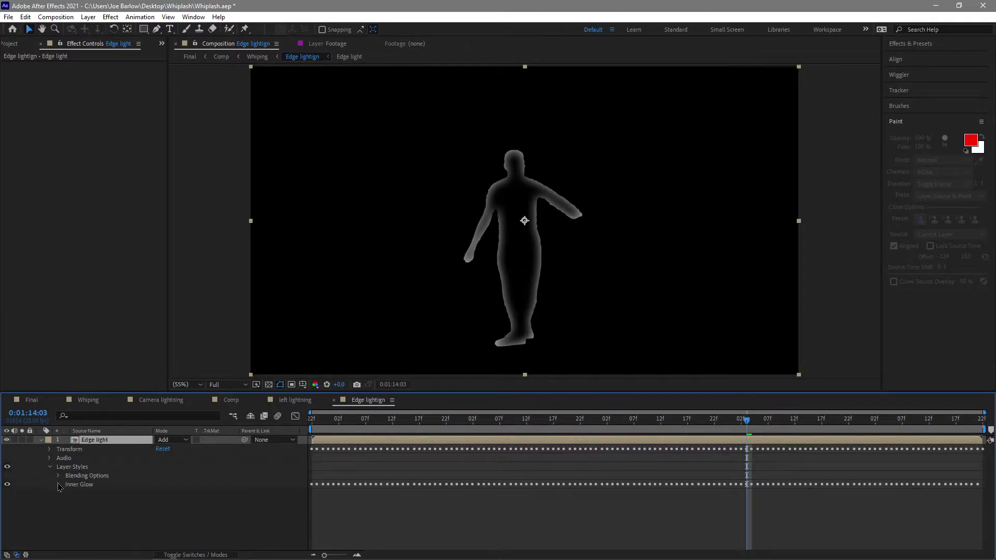
{"action": "left_click", "coordinate": [59, 485]}
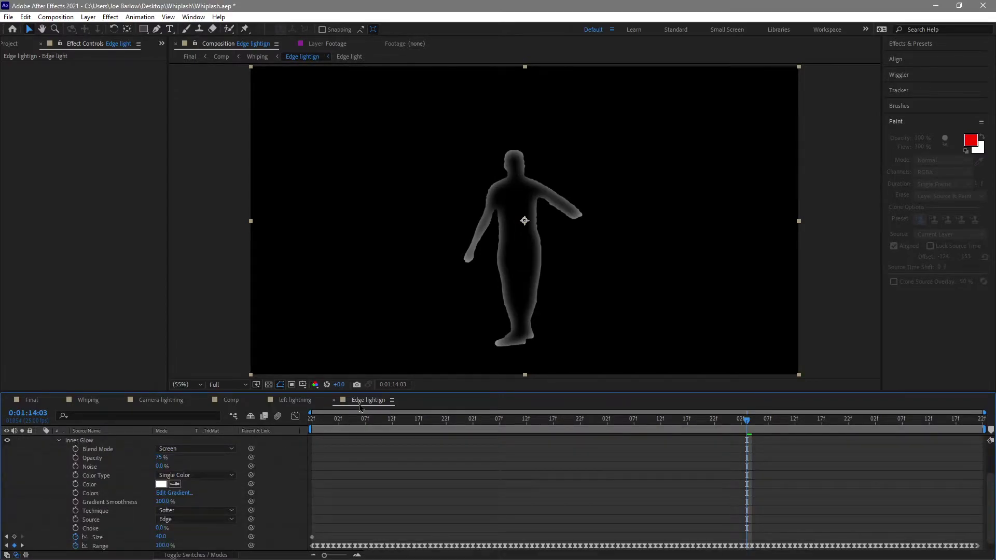
{"action": "key", "text": "ctrl+w"}
Step: Back in Whiping, select only the Edge lighting 5 layer and move to 0:00:02:03
{"action": "left_click", "coordinate": [89, 404]}
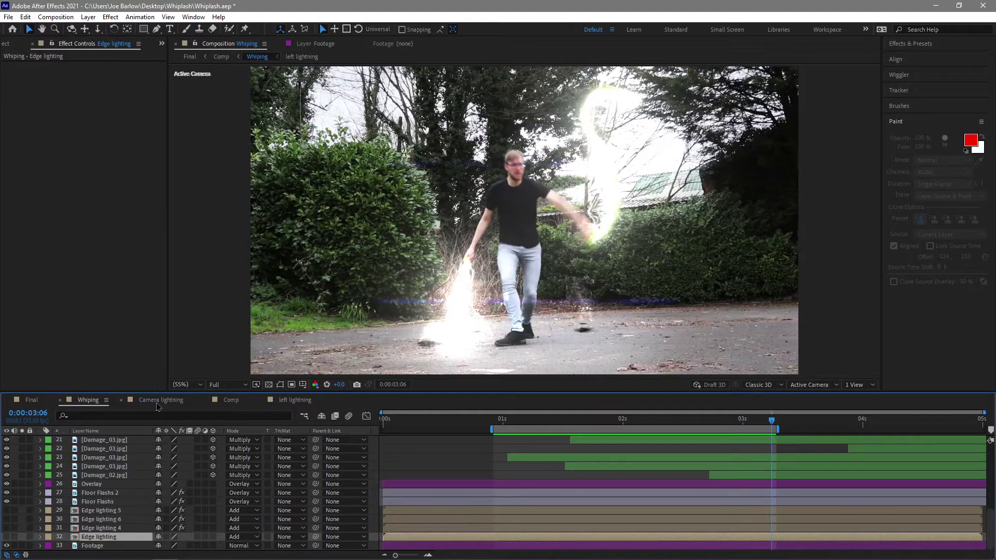
{"action": "left_click", "coordinate": [97, 528]}
{"action": "left_click", "coordinate": [99, 510], "text": "shift"}
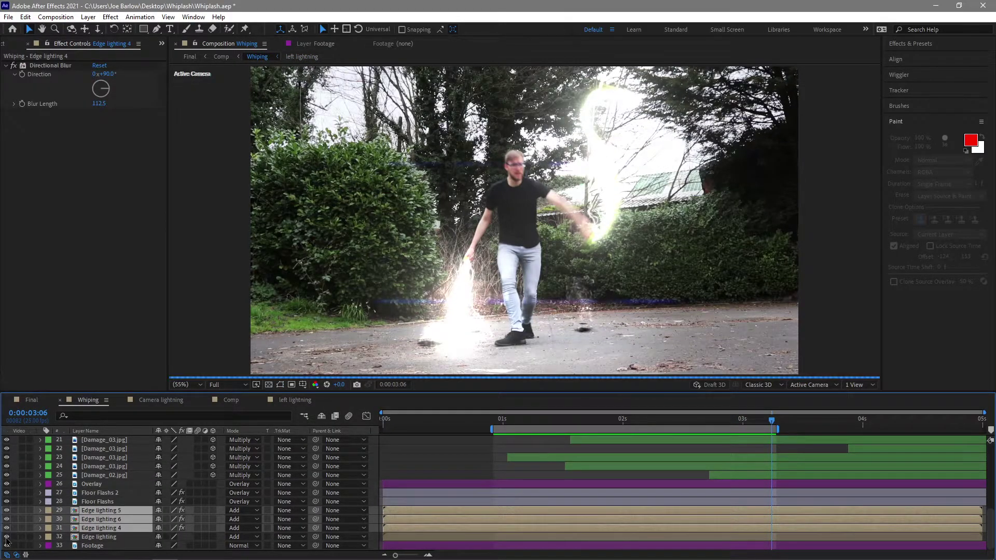
{"action": "left_click", "coordinate": [102, 538]}
{"action": "left_click", "coordinate": [99, 529]}
{"action": "left_click", "coordinate": [100, 511]}
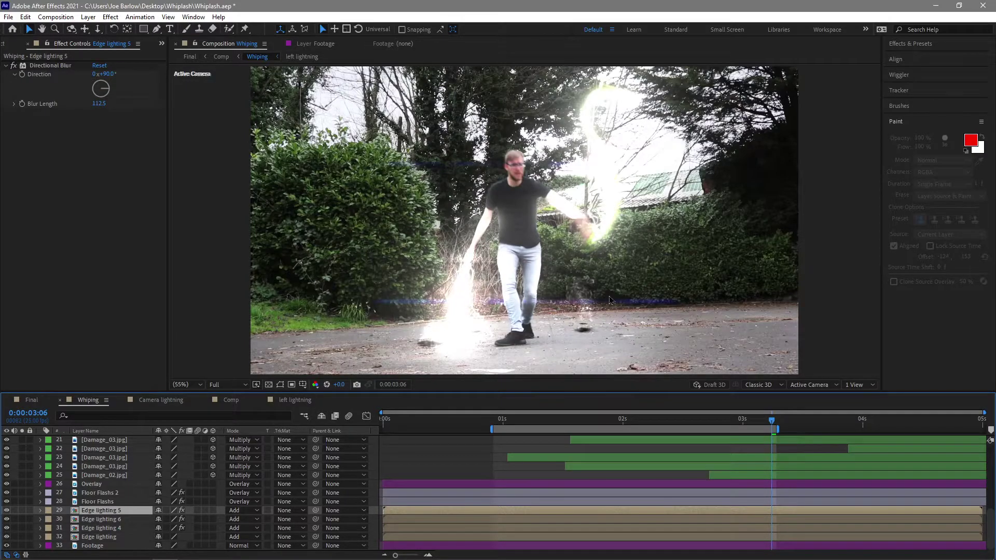
{"action": "left_click_drag", "start_coordinate": [706, 428], "coordinate": [637, 426]}
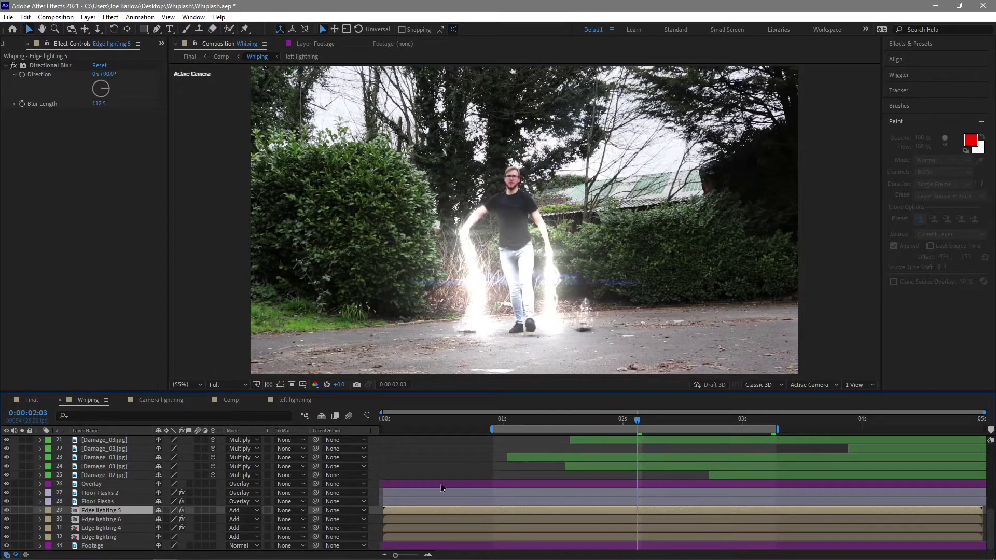
Step: Reveal the Edge lighting layer's Mask 1 path keyframes and scrub forward from 0:00:01:11
{"action": "left_click", "coordinate": [93, 537]}
{"action": "key", "text": "u"}
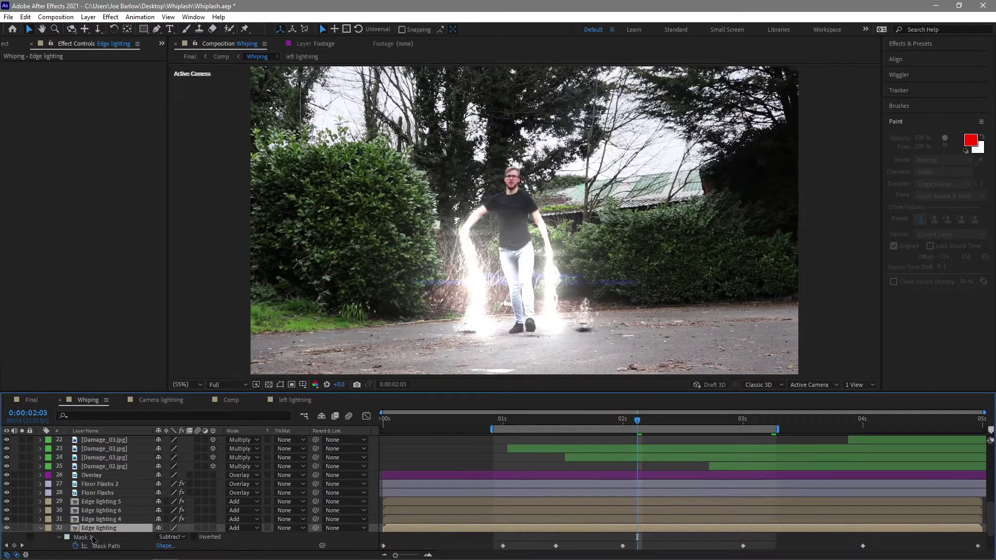
{"action": "left_click", "coordinate": [87, 540]}
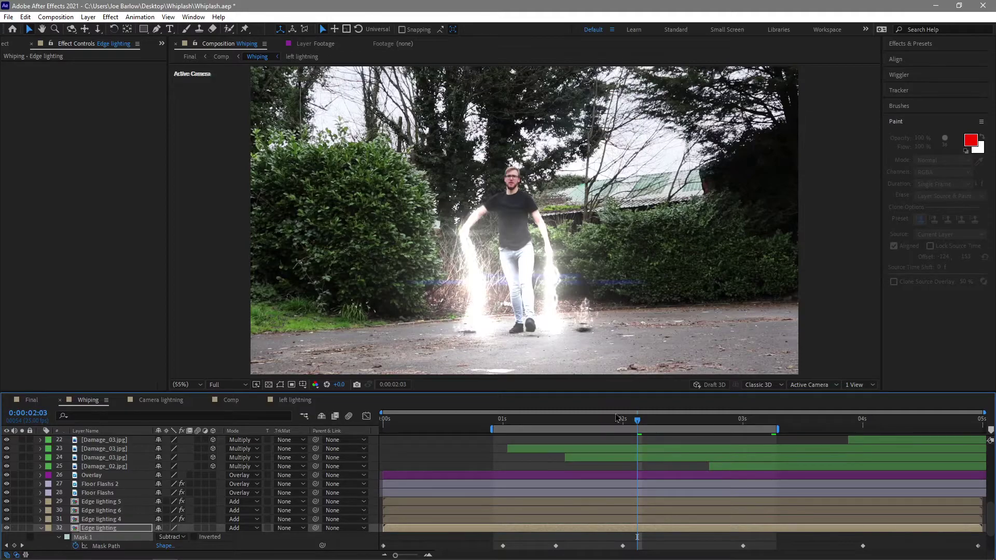
{"action": "left_click", "coordinate": [558, 421]}
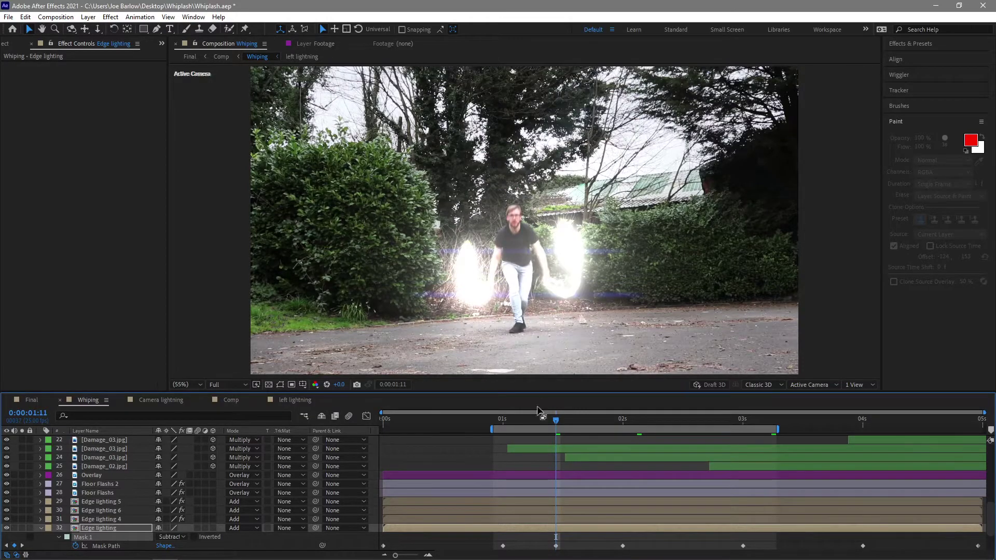
{"action": "left_click_drag", "start_coordinate": [564, 422], "coordinate": [688, 425]}
{"action": "scroll", "coordinate": [550, 444], "scroll_direction": "down", "scroll_amount": 2}
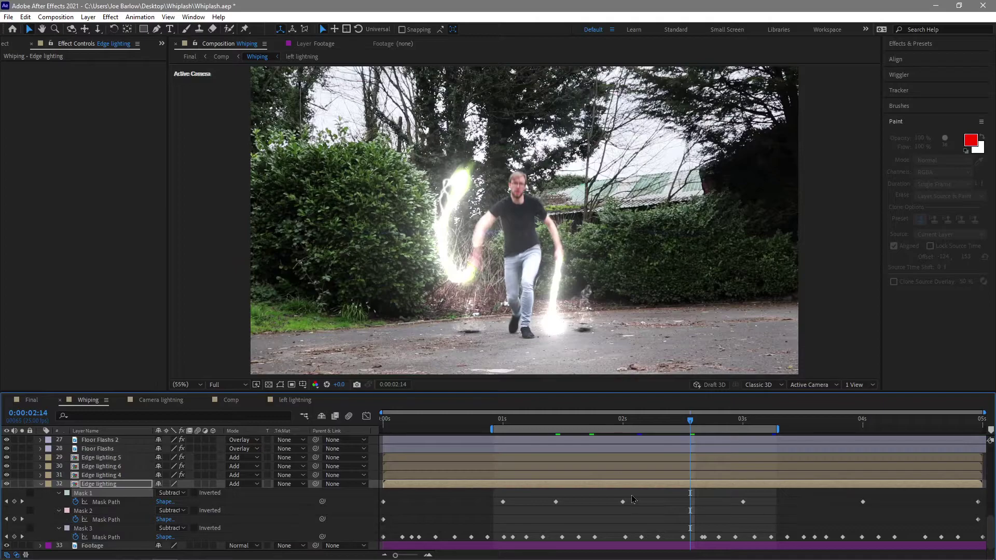
Step: Solo the Edge lighting layer and preview it from the one-second mark
{"action": "left_click", "coordinate": [22, 484]}
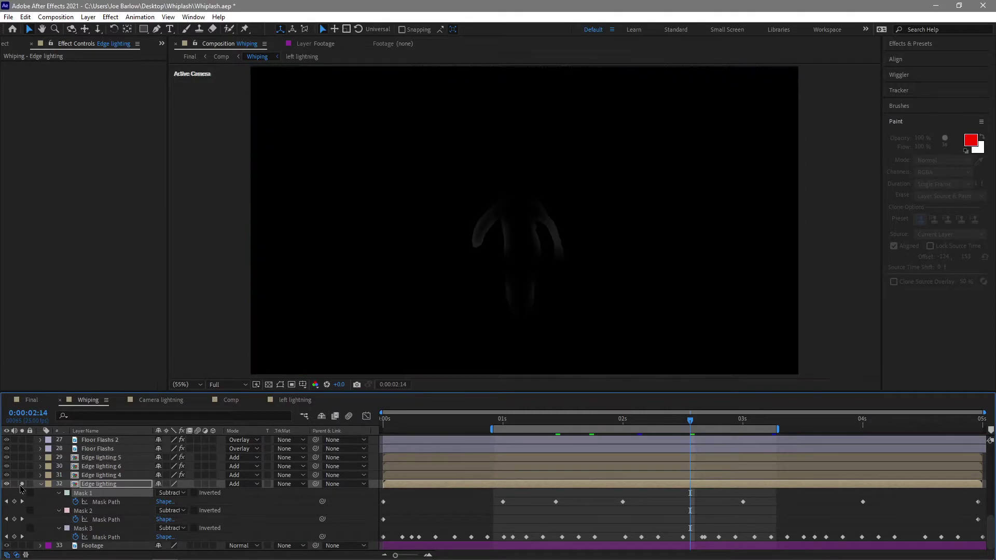
{"action": "left_click", "coordinate": [500, 422]}
{"action": "key", "text": "space"}
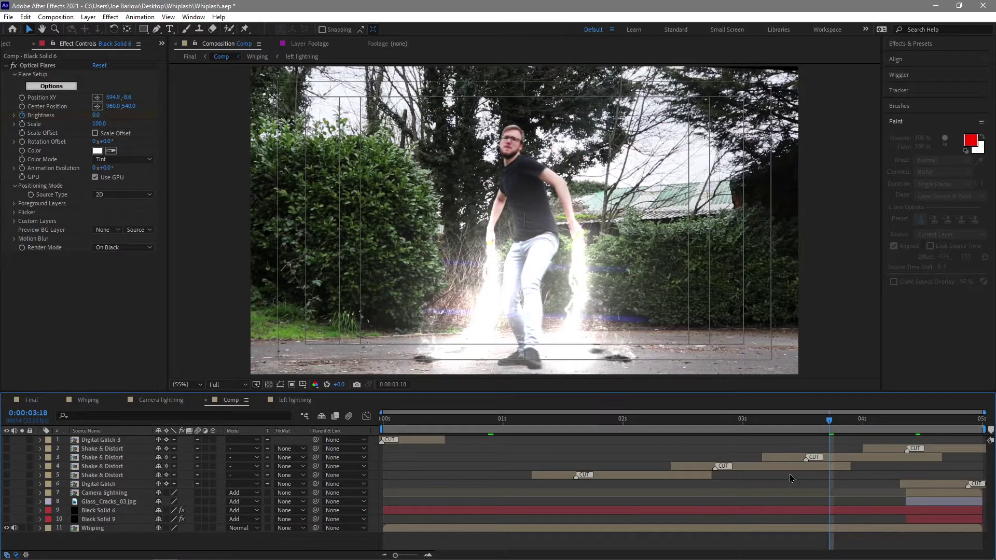
Step: Hide the safe-area guides and move to frame 0:00:04:09
{"action": "key", "text": "apostrophe"}
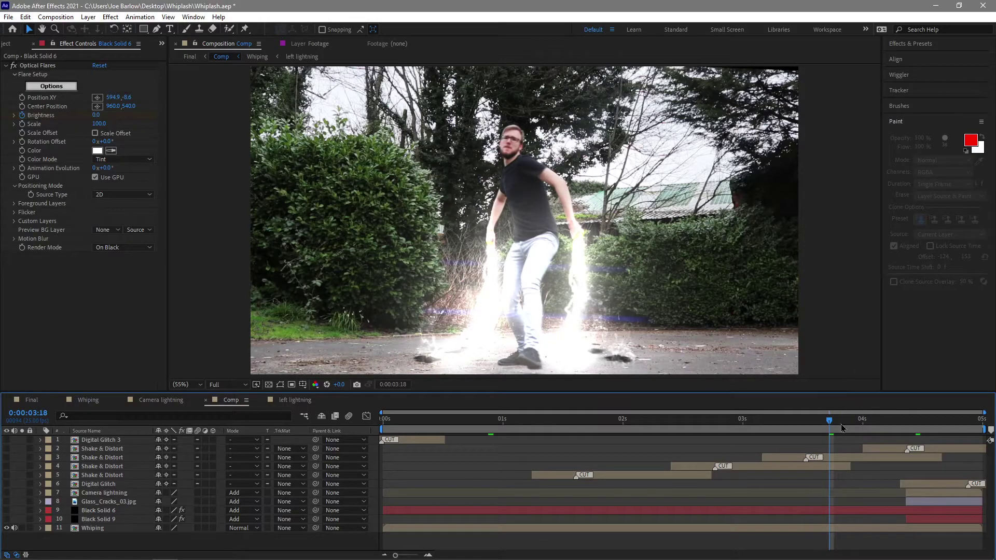
{"action": "left_click_drag", "start_coordinate": [830, 428], "coordinate": [895, 430]}
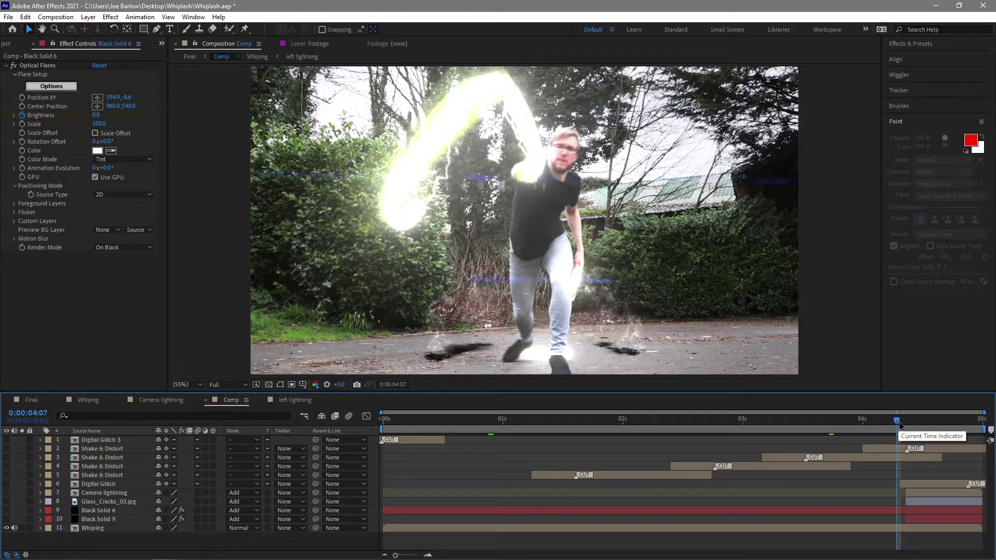
{"action": "left_click", "coordinate": [907, 426]}
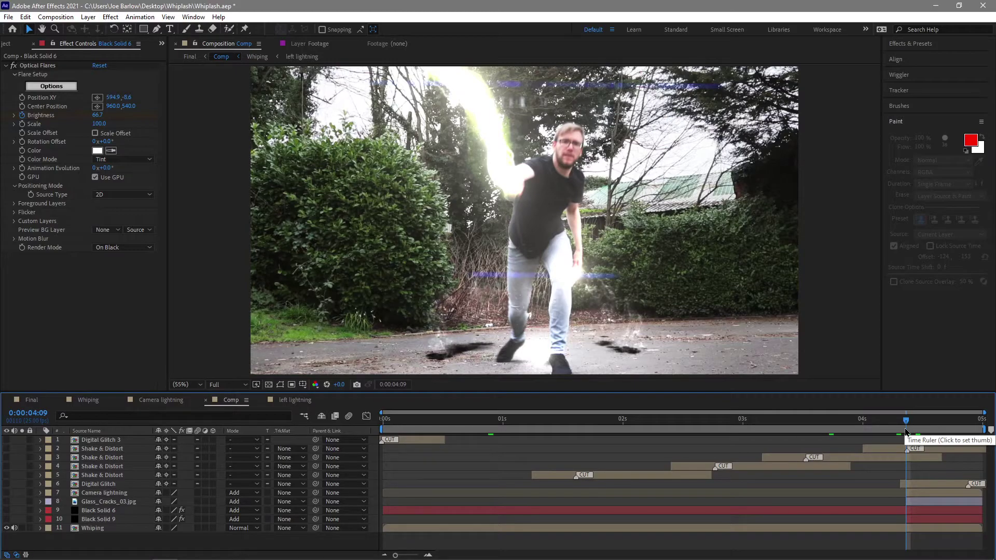
Step: Reveal the Whiping layer's Position and Scale keyframes and scrub through its motion
{"action": "left_click", "coordinate": [124, 536]}
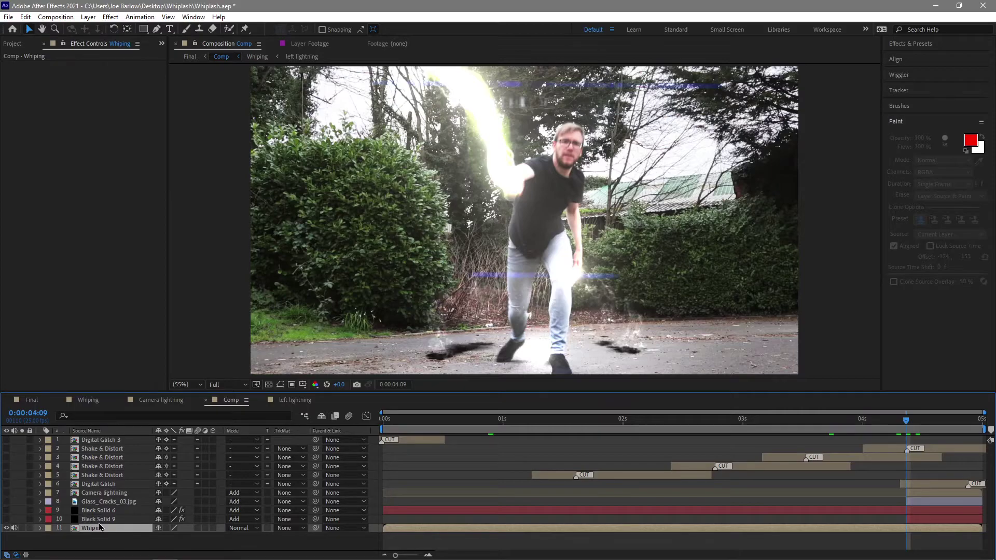
{"action": "key", "text": "u"}
{"action": "left_click_drag", "start_coordinate": [467, 419], "coordinate": [910, 476]}
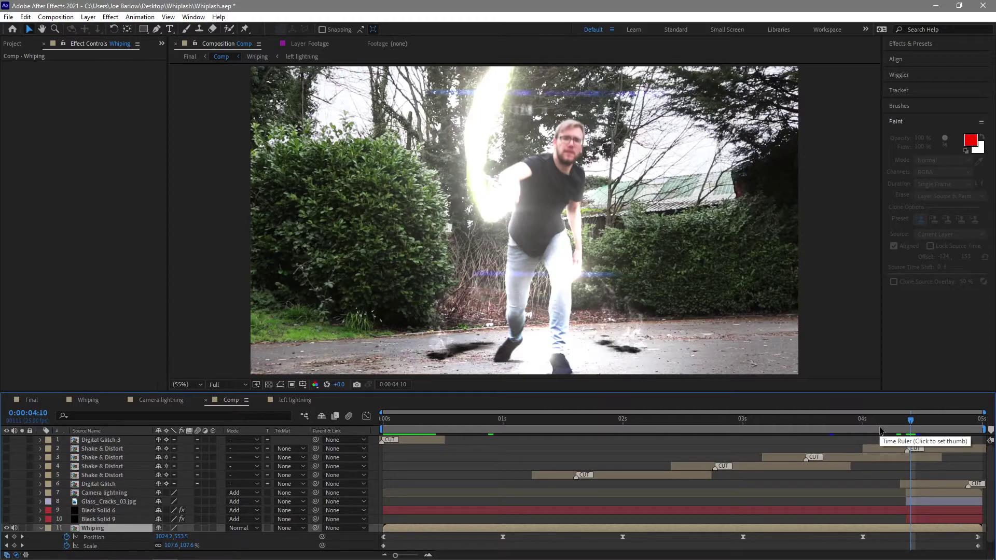
Step: Open the Camera lightning precomp, preview it from 0:00:04:07, then close it back to Comp
{"action": "left_click", "coordinate": [493, 154]}
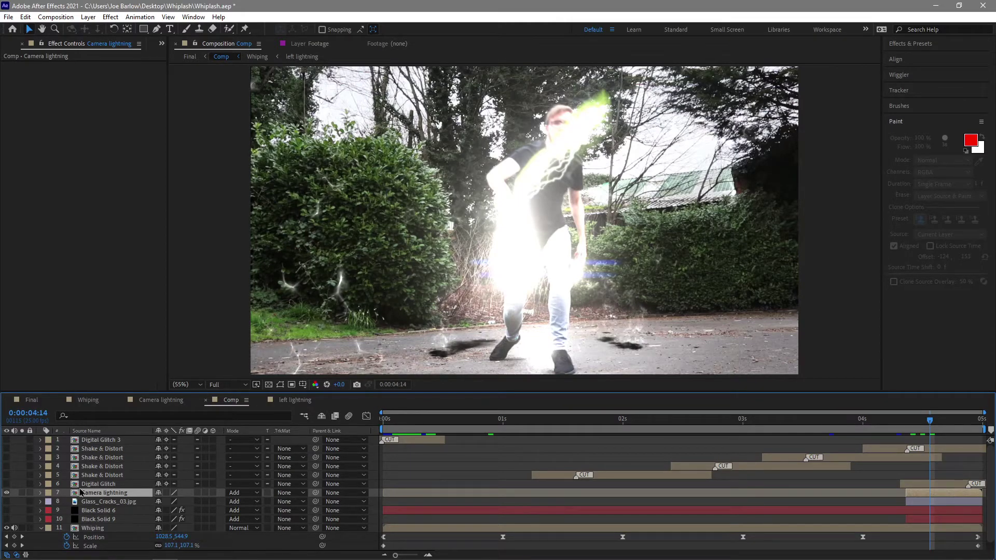
{"action": "double_click", "coordinate": [74, 495]}
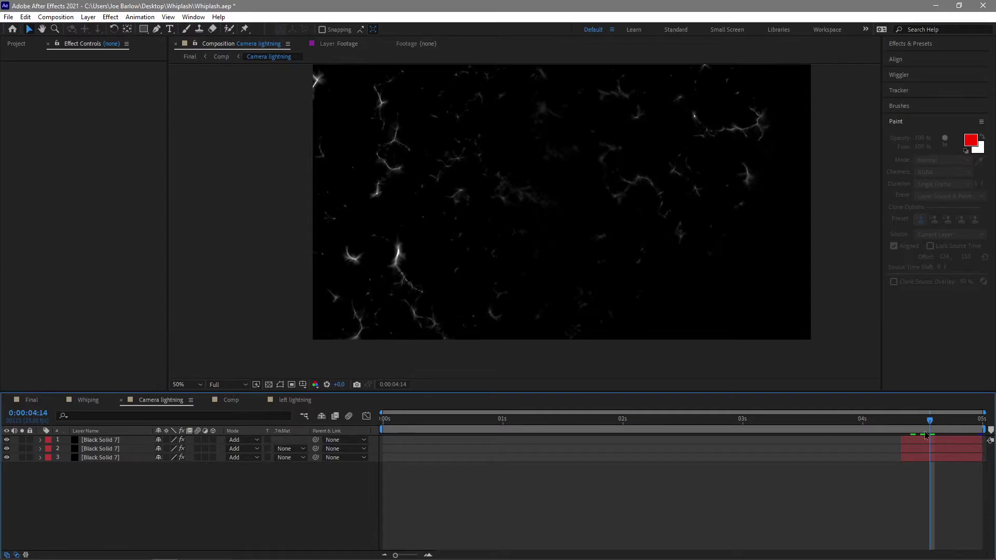
{"action": "left_click_drag", "start_coordinate": [914, 421], "coordinate": [896, 419]}
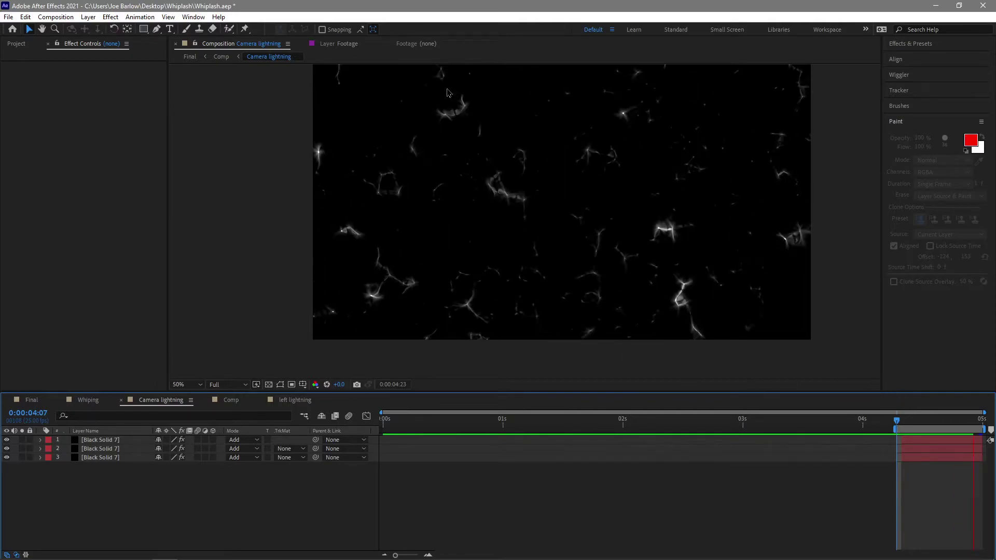
{"action": "key", "text": "space"}
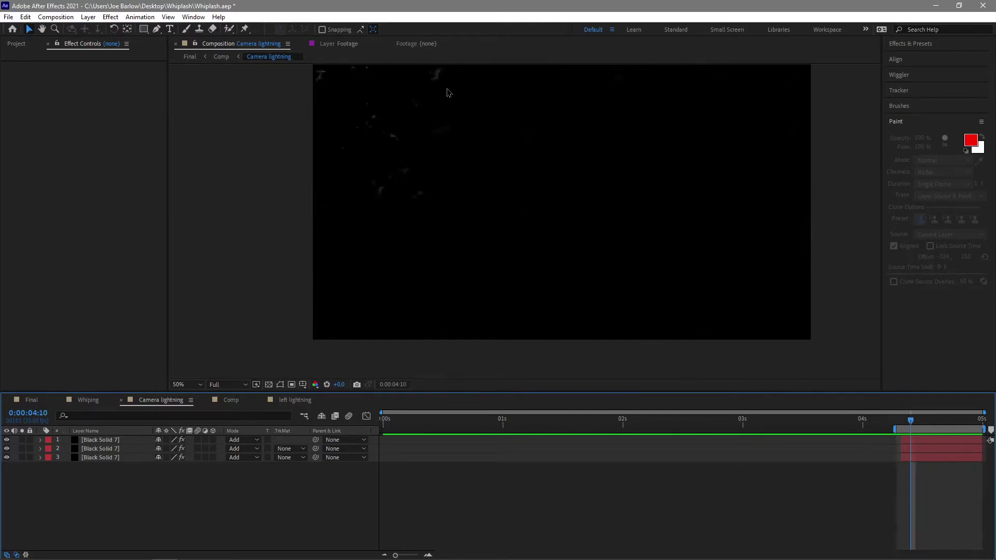
{"action": "key", "text": "ctrl+w"}
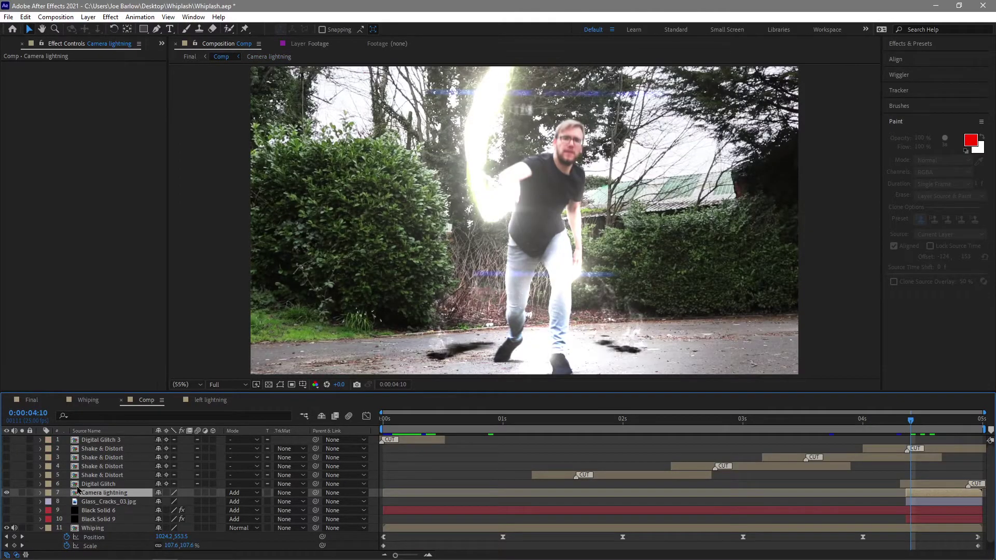
Step: Turn on visibility for Glass_Cracks_03.jpg, Black Solid 6 and Black Solid 9
{"action": "key", "text": "Page_Down"}
{"action": "key", "text": "Page_Down"}
{"action": "key", "text": "Page_Down"}
{"action": "key", "text": "Page_Down"}
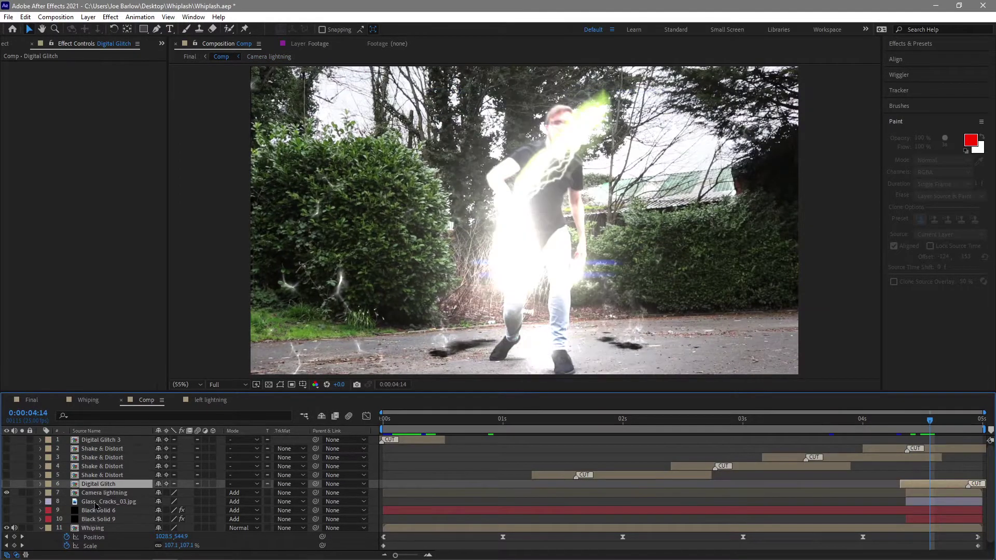
{"action": "left_click", "coordinate": [92, 503]}
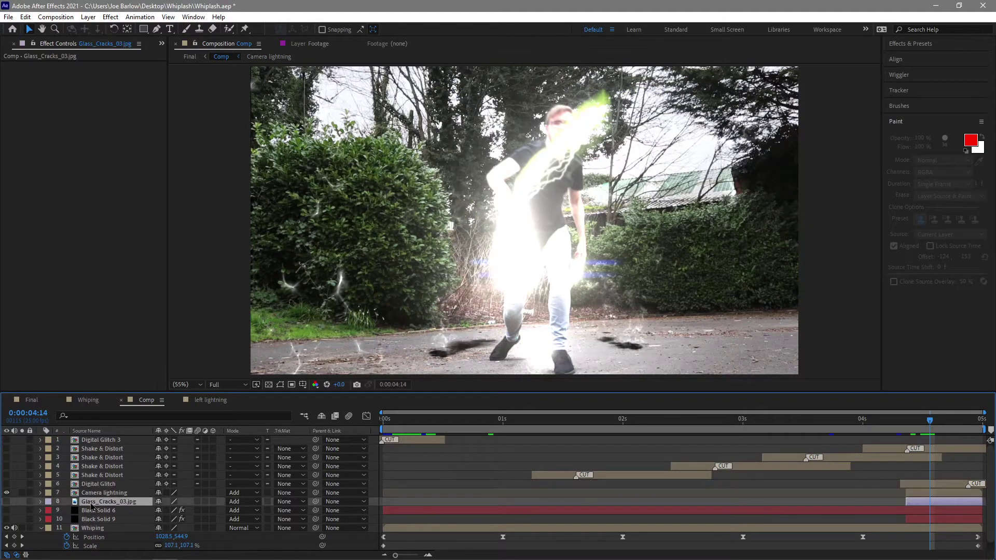
{"action": "left_click", "coordinate": [6, 502]}
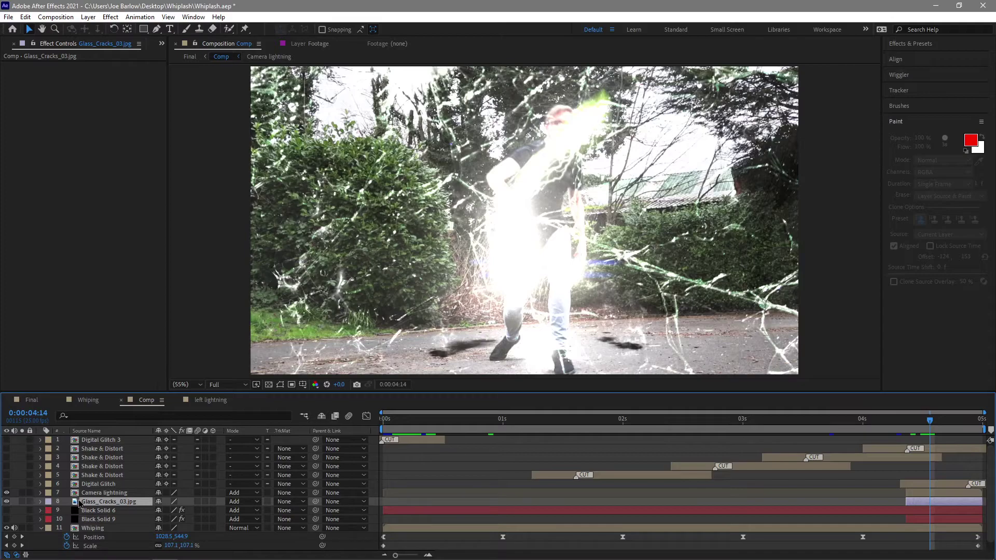
{"action": "left_click", "coordinate": [101, 511]}
{"action": "left_click_drag", "start_coordinate": [6, 519], "coordinate": [6, 510]}
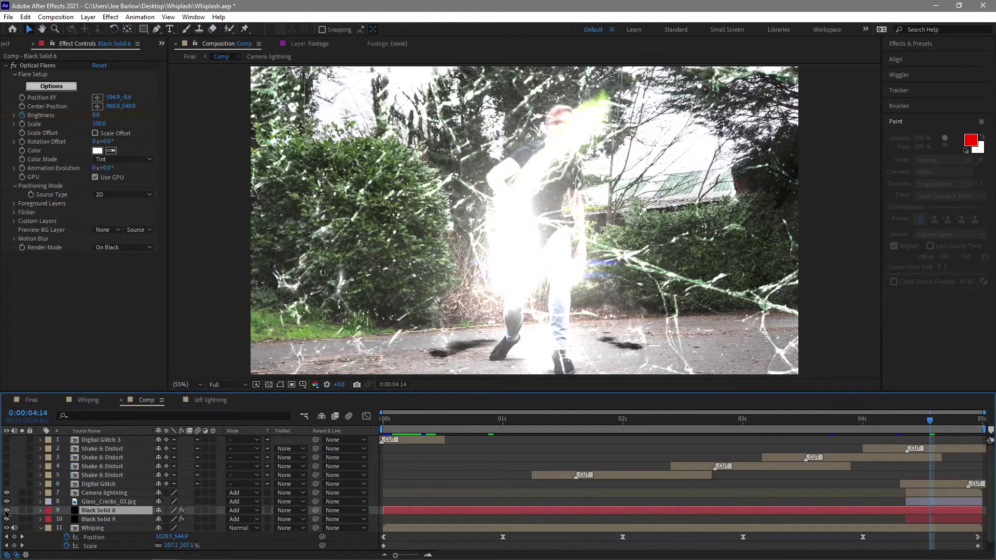
{"action": "left_click", "coordinate": [91, 528]}
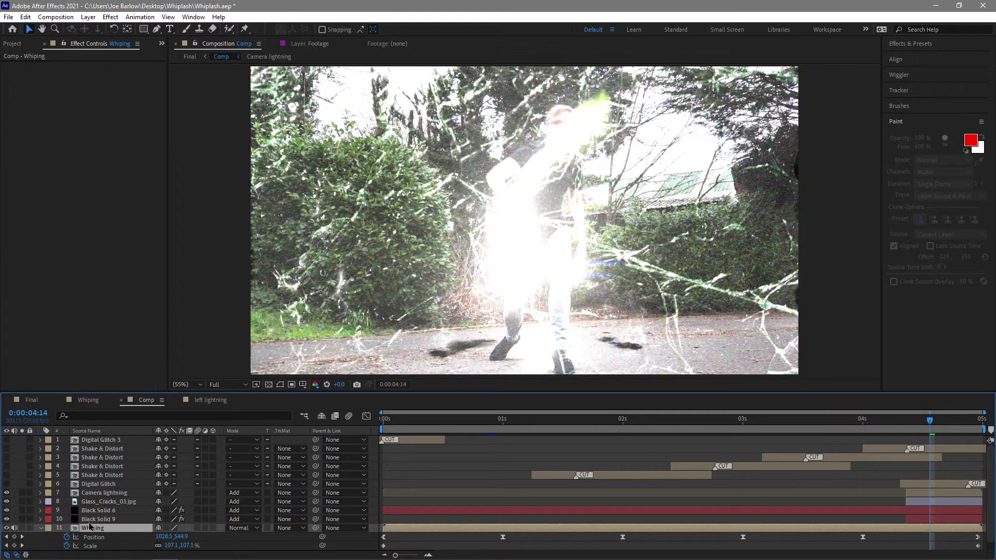
{"action": "left_click", "coordinate": [98, 519]}
Step: Inspect the Digital Glitch and Digital Glitch 3 layers around 0:00:04:10 to 0:00:04:21
{"action": "left_click", "coordinate": [910, 420]}
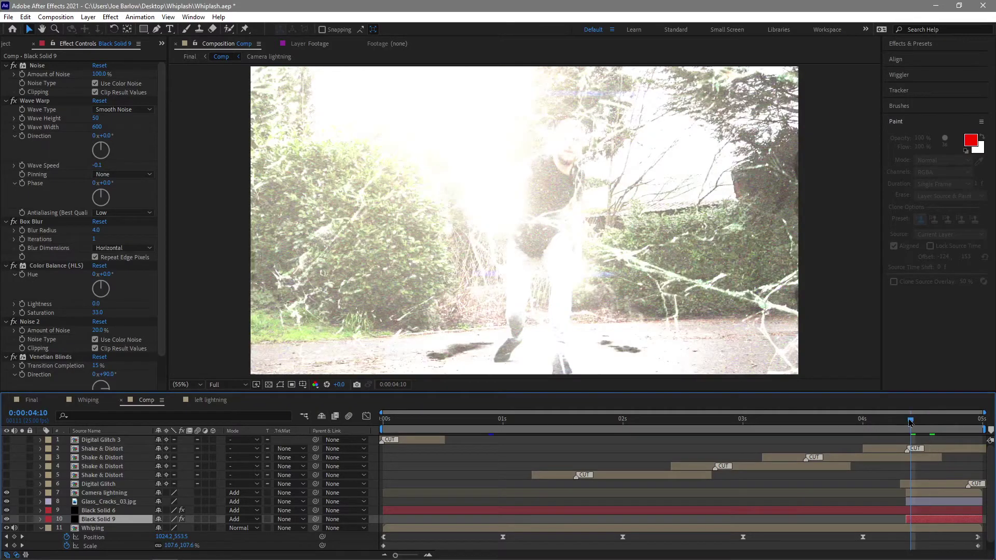
{"action": "left_click", "coordinate": [105, 484]}
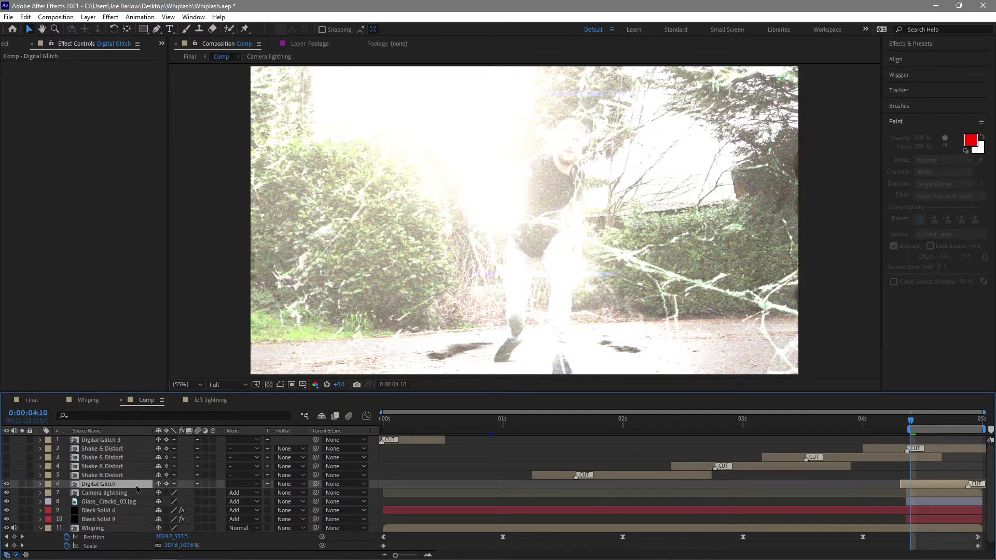
{"action": "left_click", "coordinate": [406, 441]}
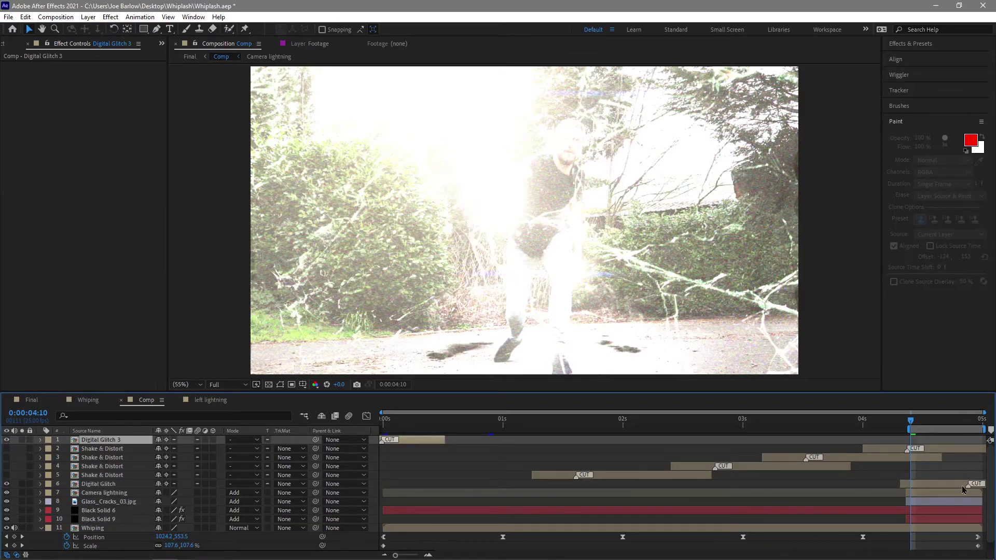
{"action": "left_click", "coordinate": [957, 423]}
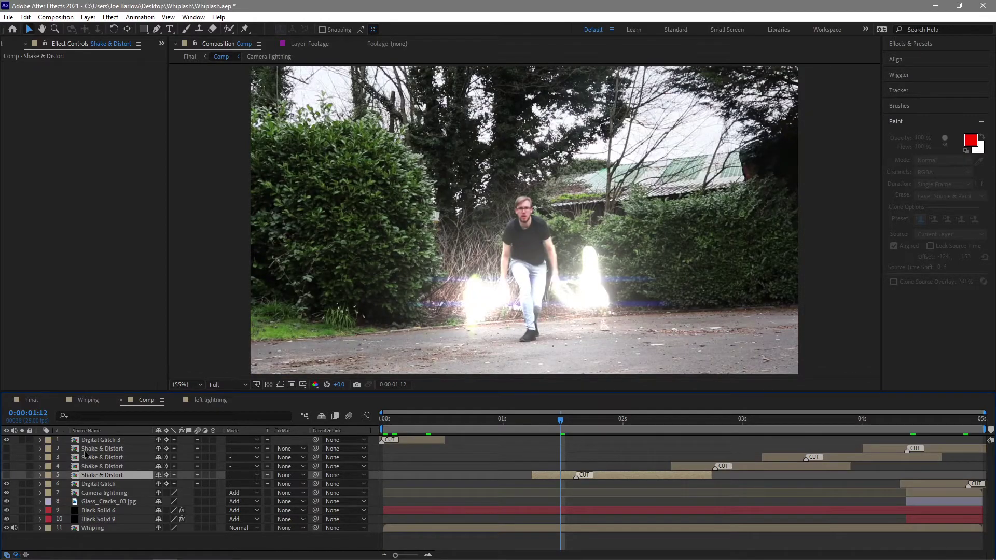
Step: Enable Shake & Distort layers 2–5 and play a preview from 0:00:01:07
{"action": "left_click", "coordinate": [87, 449], "text": "shift"}
{"action": "left_click", "coordinate": [7, 457]}
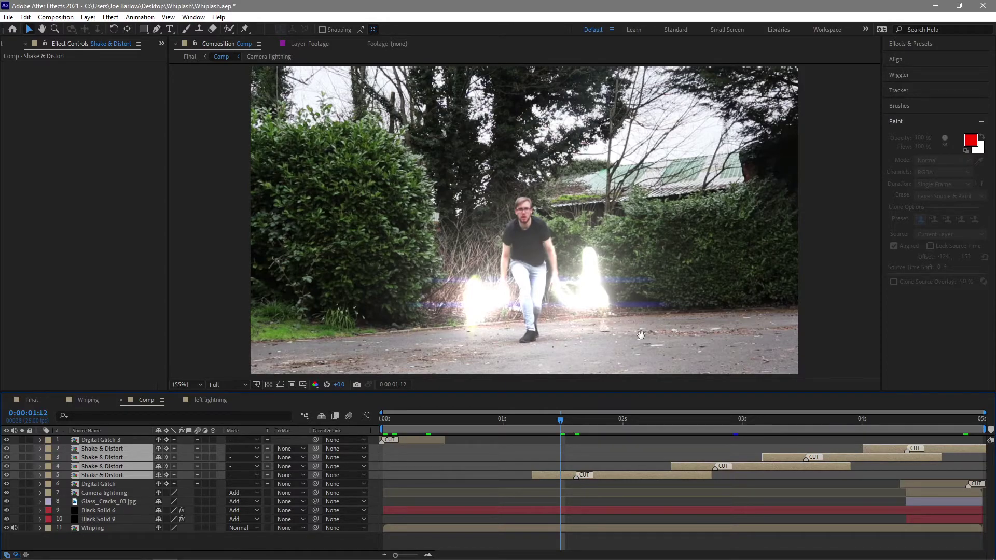
{"action": "left_click", "coordinate": [537, 421]}
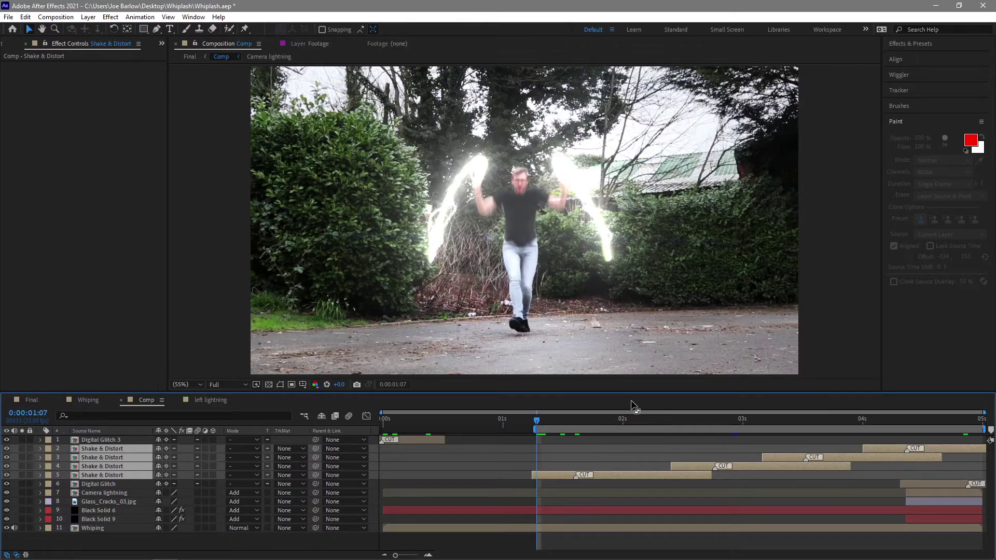
{"action": "key", "text": "space"}
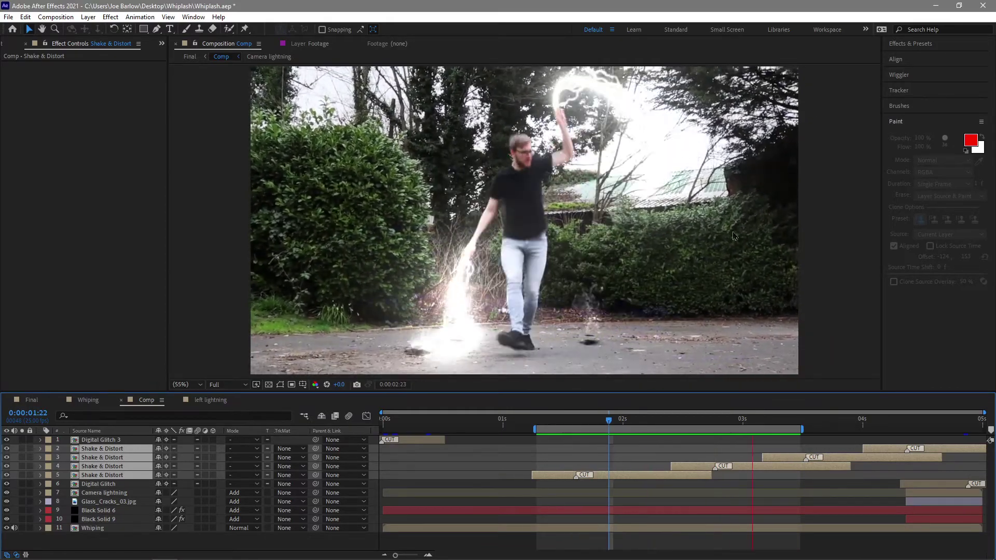
{"action": "left_click_drag", "start_coordinate": [724, 421], "coordinate": [628, 433]}
{"action": "key", "text": "space"}
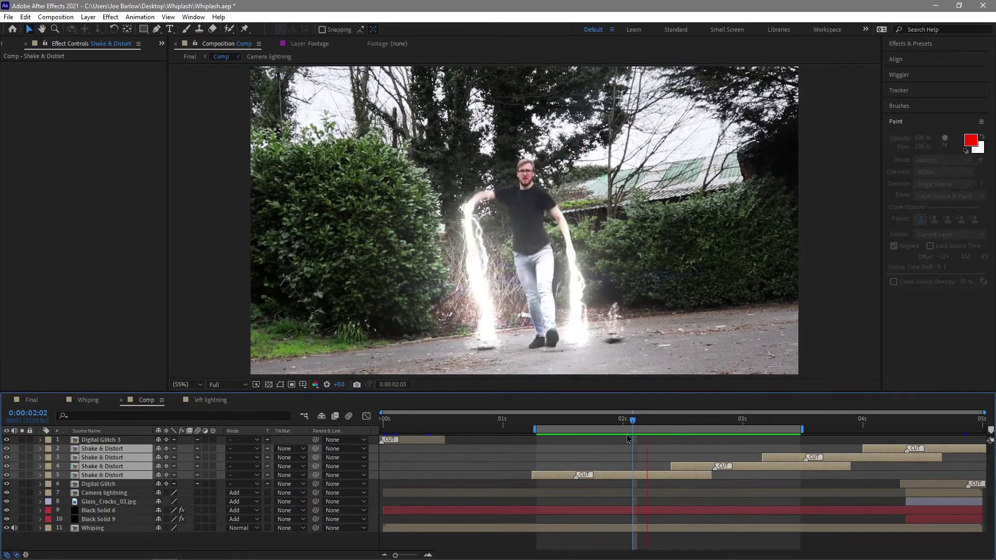